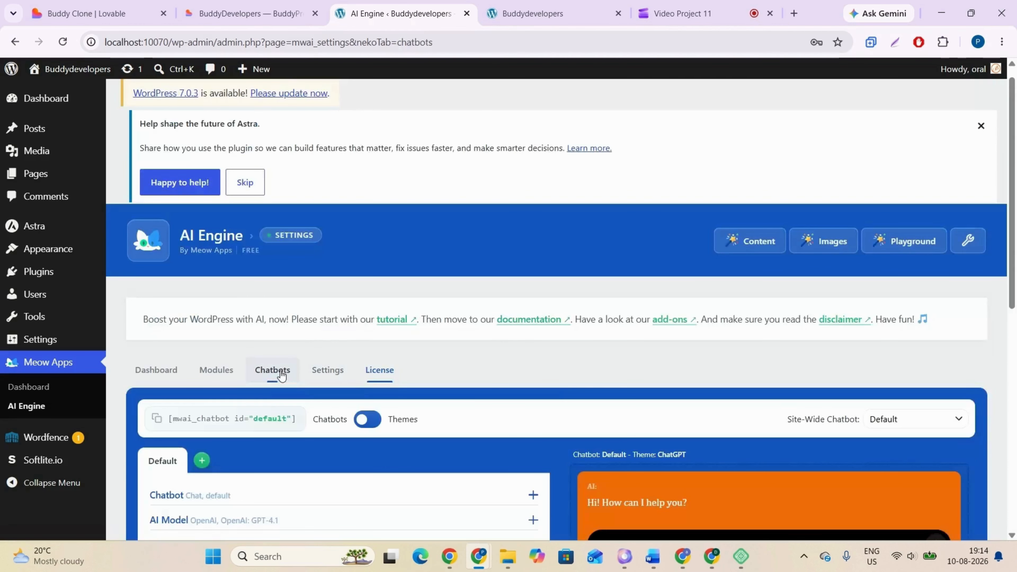
Switch the chatbot configuration from chatbots to themes and review the ChatGPT theme's style, font and popup settings.
{"action": "scroll", "coordinate": [346, 328], "scroll_direction": "down", "scroll_amount": 3}
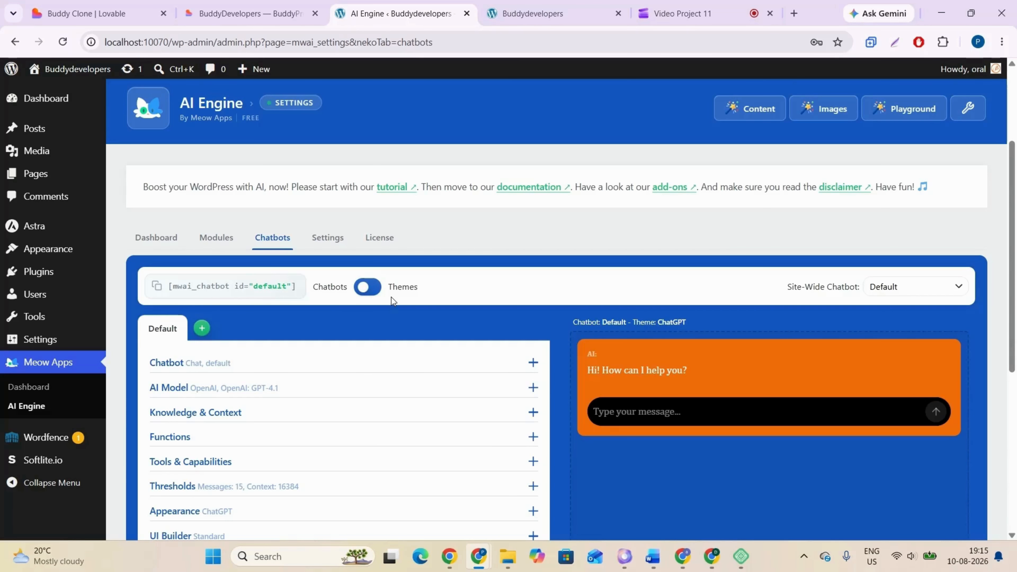
{"action": "left_click", "coordinate": [368, 295]}
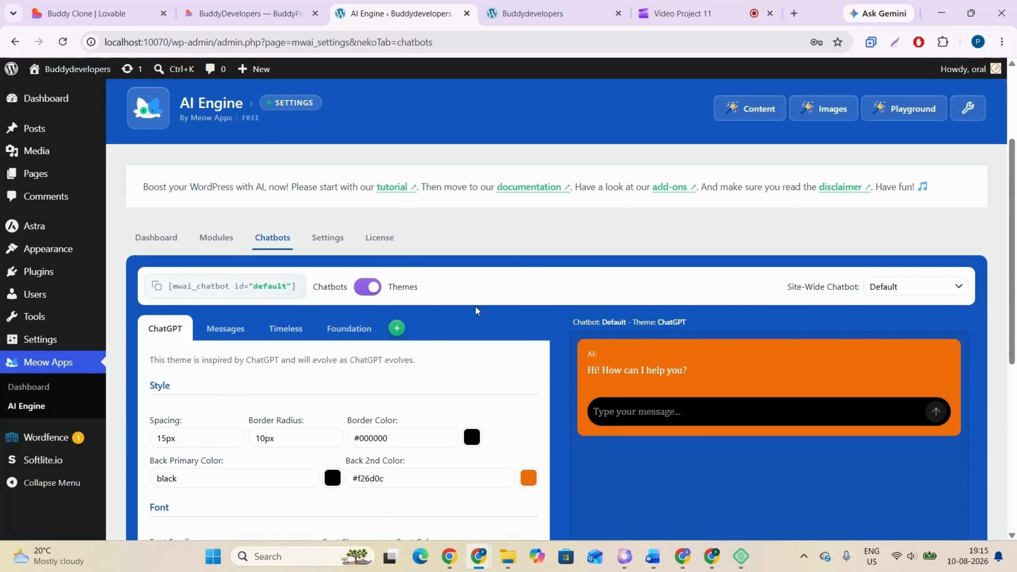
{"action": "scroll", "coordinate": [476, 306], "scroll_direction": "down", "scroll_amount": 3}
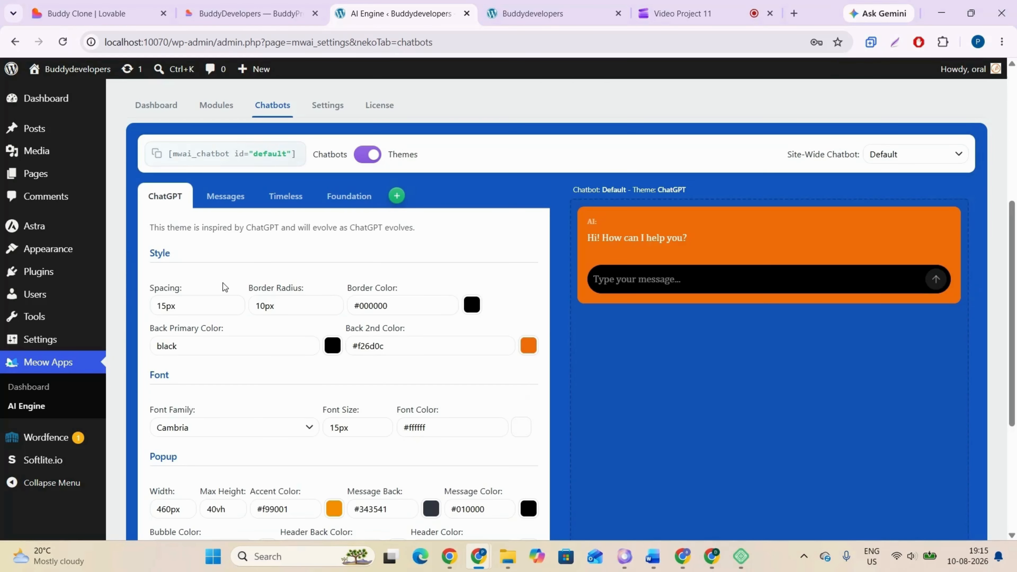
{"action": "left_click", "coordinate": [200, 305]}
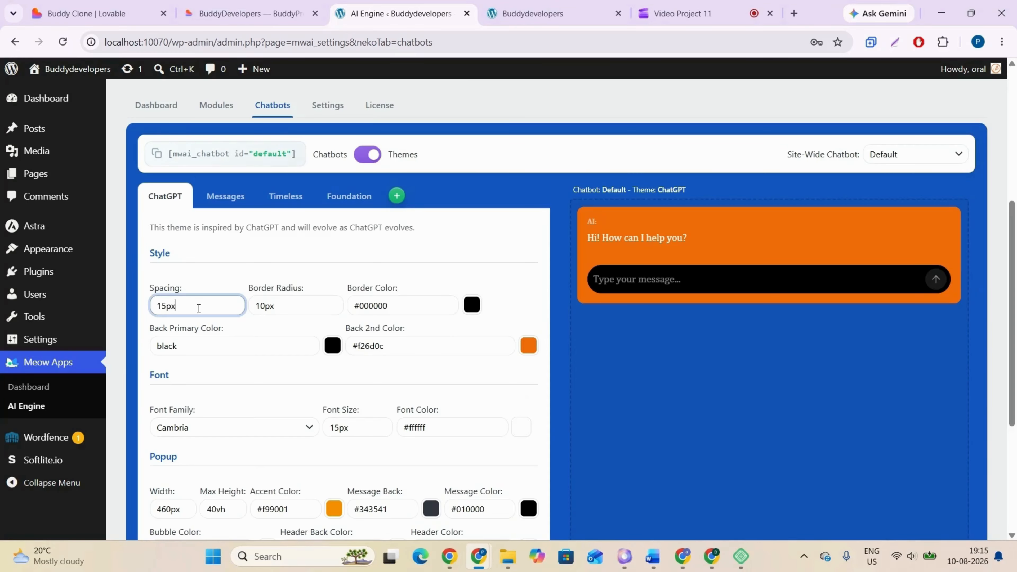
{"action": "left_click", "coordinate": [415, 309]}
{"action": "left_click", "coordinate": [278, 369]}
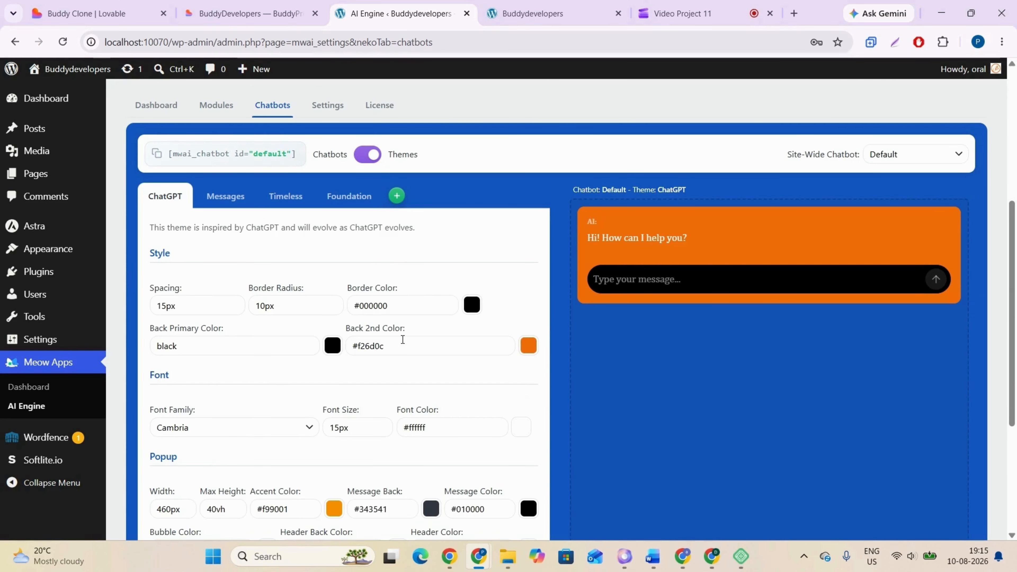
{"action": "scroll", "coordinate": [345, 379], "scroll_direction": "down", "scroll_amount": 3}
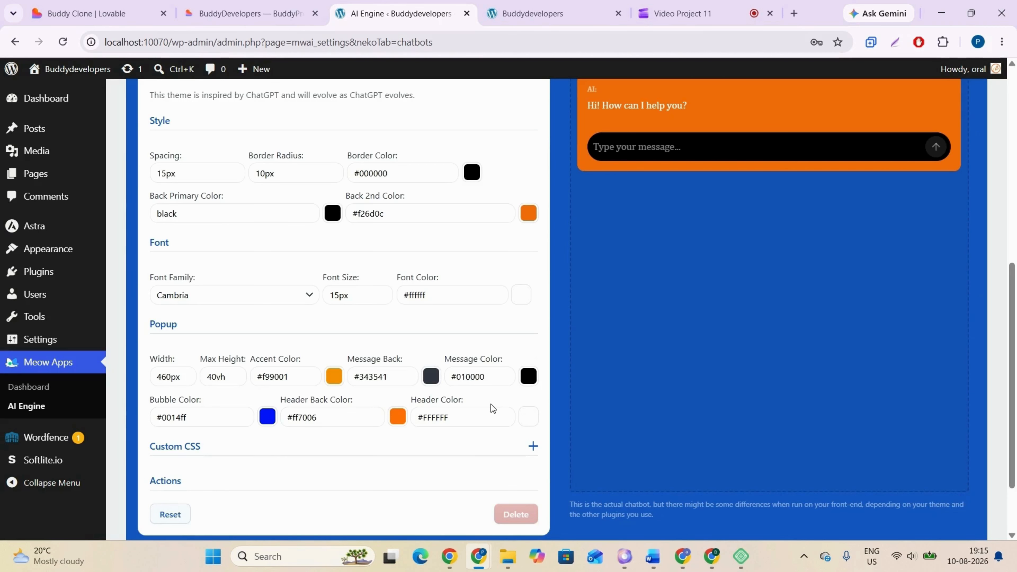
{"action": "scroll", "coordinate": [471, 402], "scroll_direction": "up", "scroll_amount": 3}
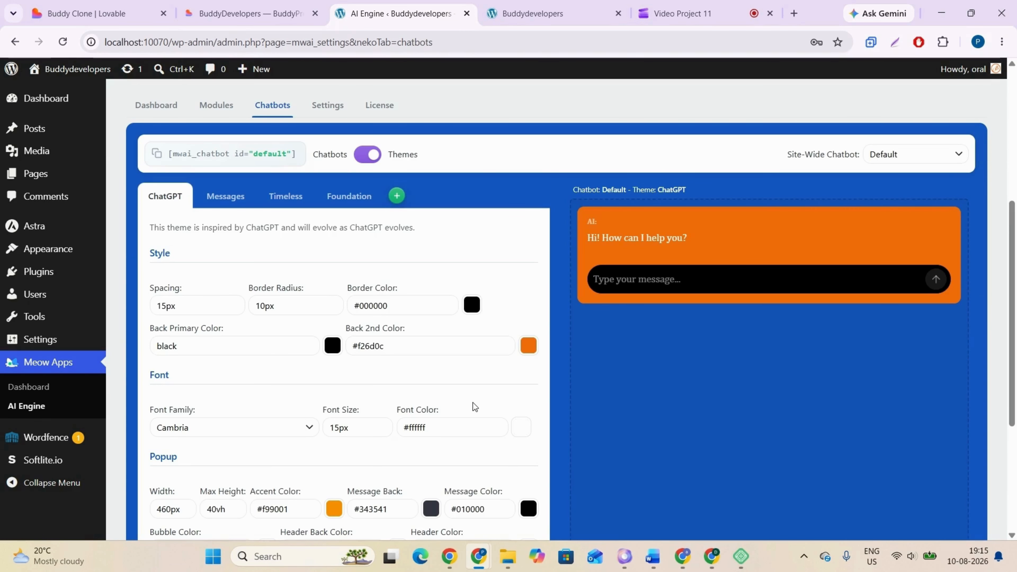
Set the ChatGPT theme's Back Primary Color to light grey #eeeeee and apply it.
{"action": "left_click", "coordinate": [333, 346]}
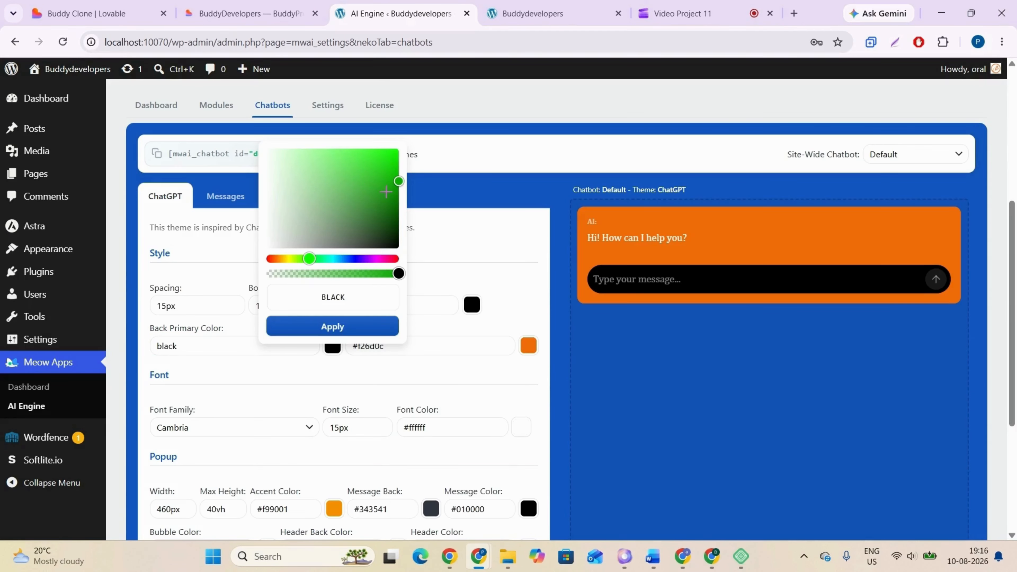
{"action": "left_click_drag", "start_coordinate": [385, 192], "coordinate": [262, 157]}
{"action": "left_click", "coordinate": [374, 329]}
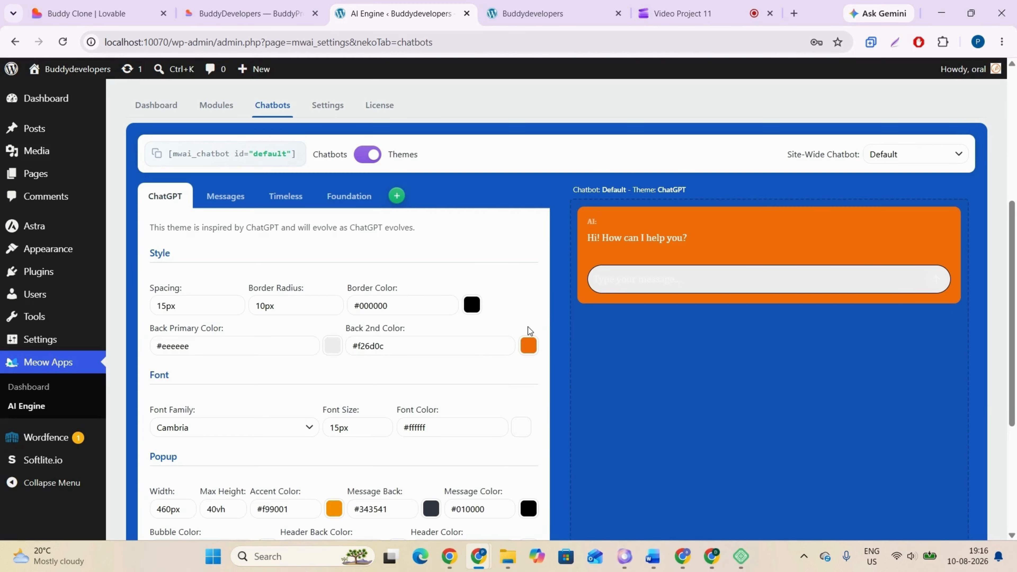
Set the ChatGPT theme's Back 2nd Color to near-black #070300.
{"action": "left_click", "coordinate": [526, 345]}
{"action": "left_click_drag", "start_coordinate": [574, 245], "coordinate": [595, 244]}
{"action": "left_click", "coordinate": [592, 244]}
{"action": "left_click", "coordinate": [571, 332]}
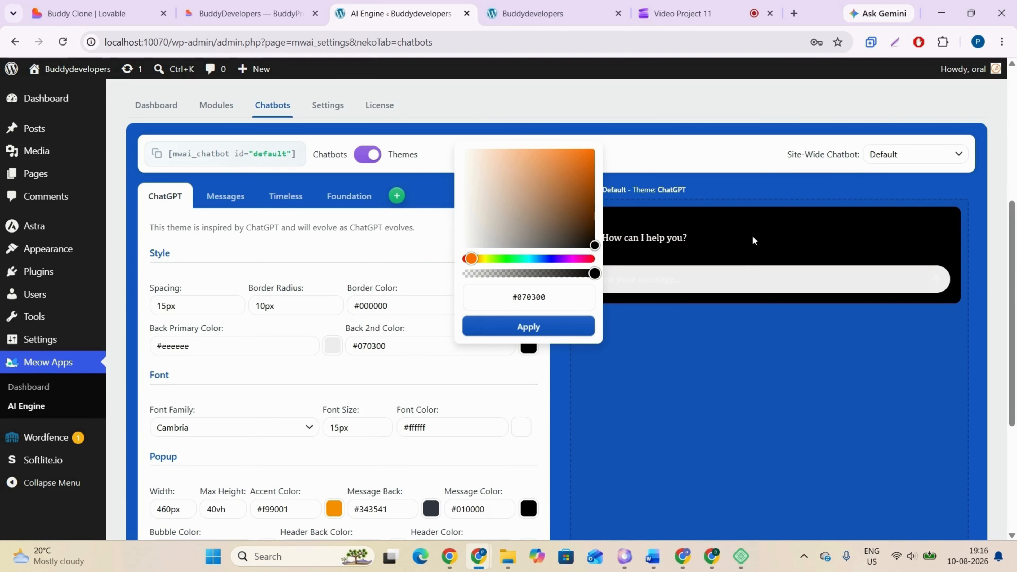
{"action": "left_click", "coordinate": [673, 309]}
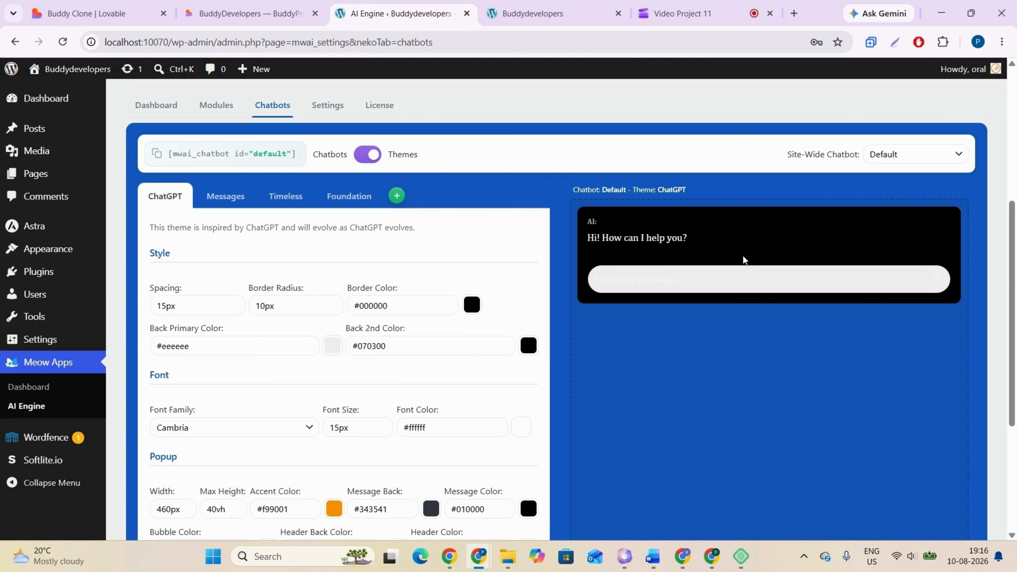
Set the ChatGPT theme's Font Color to black #000000 and apply it.
{"action": "scroll", "coordinate": [536, 352], "scroll_direction": "down", "scroll_amount": 2}
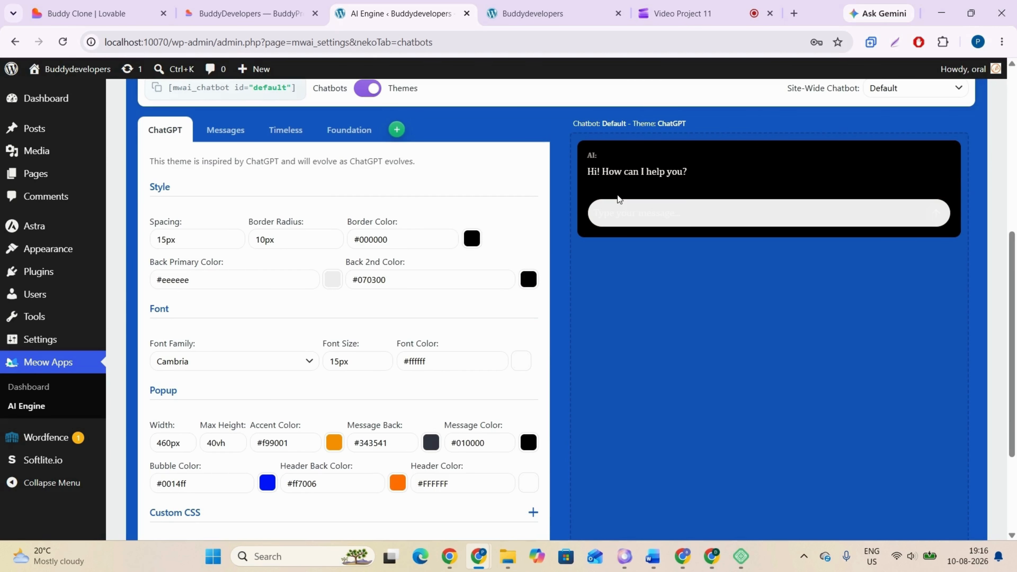
{"action": "left_click", "coordinate": [522, 362]}
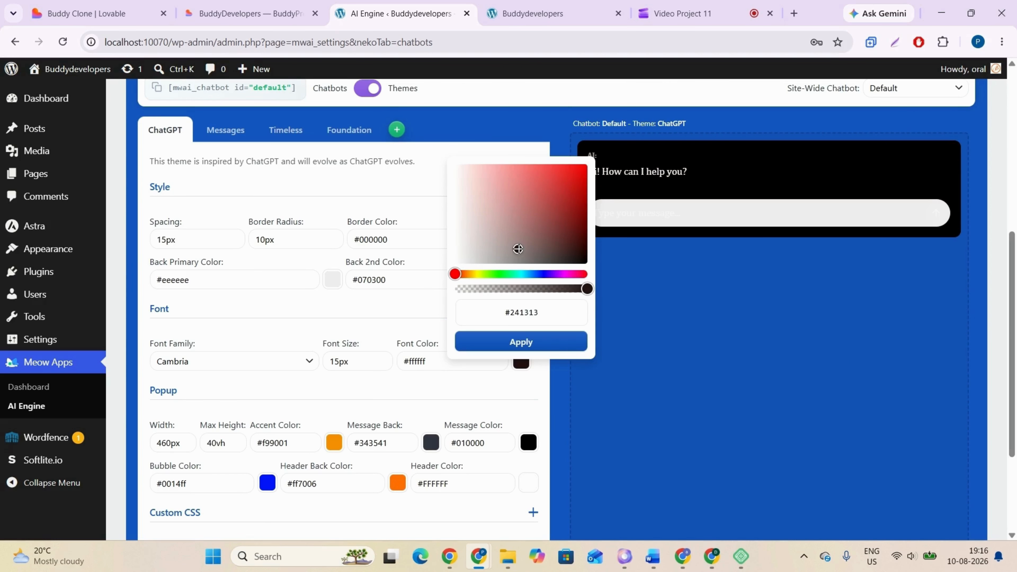
{"action": "left_click", "coordinate": [586, 263]}
{"action": "left_click", "coordinate": [548, 349]}
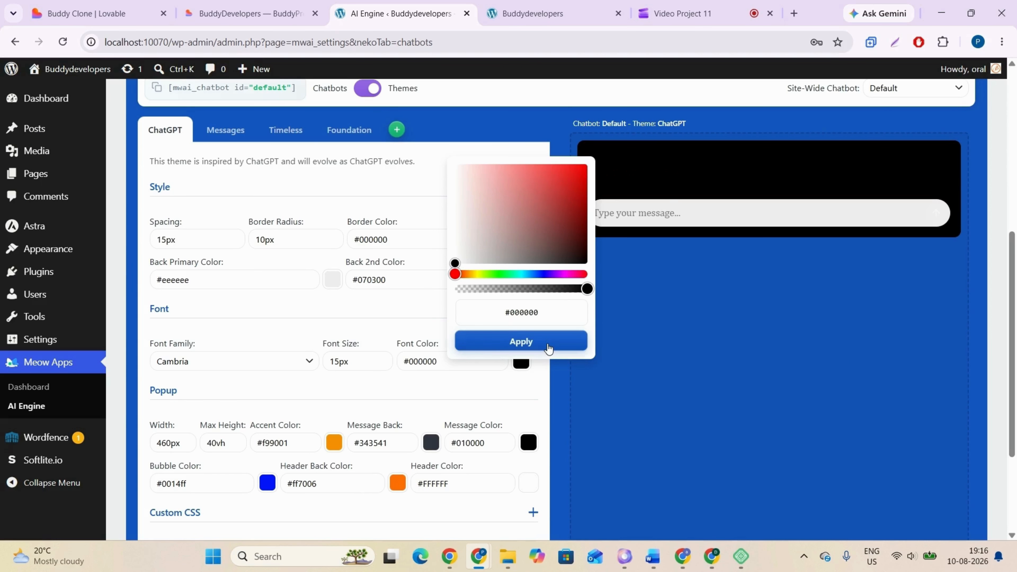
Enter the test text "buh" in the chatbot preview's message field and highlight part of the greeting to check legibility.
{"action": "left_click", "coordinate": [675, 213]}
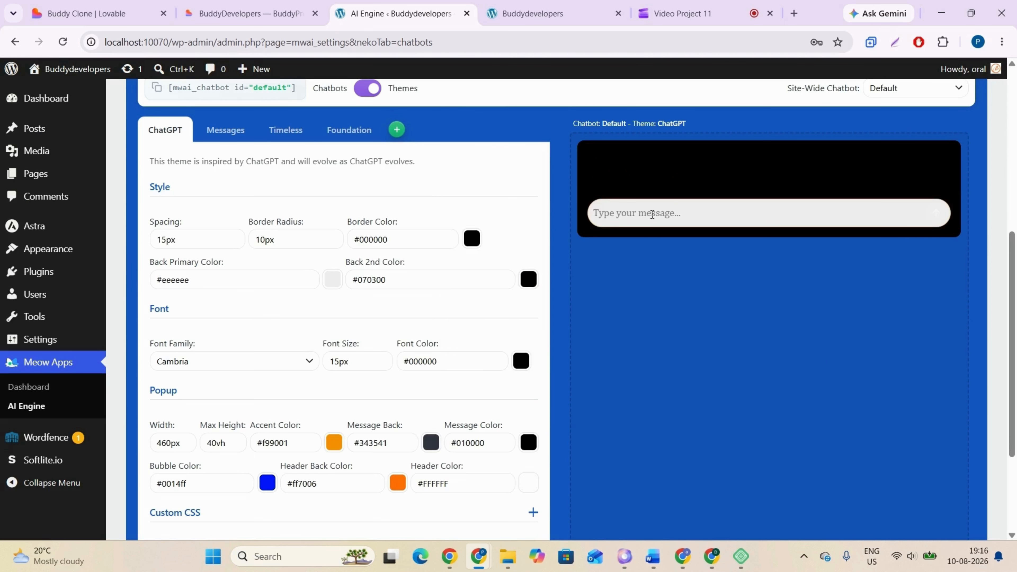
{"action": "type", "text": "buh"}
{"action": "left_click_drag", "start_coordinate": [640, 171], "coordinate": [587, 171]}
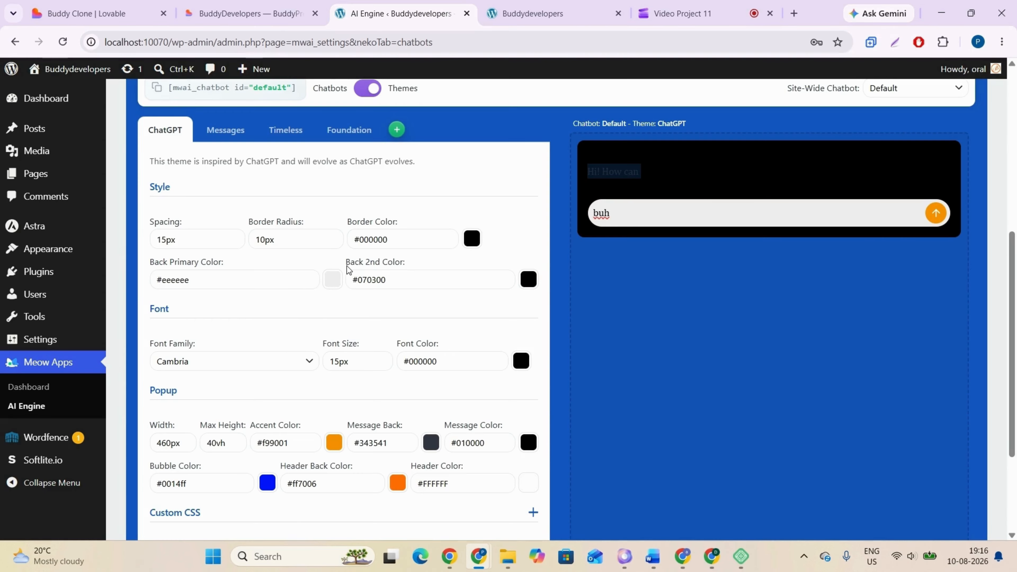
Set the ChatGPT theme's Back 2nd Color to orange #e86605 and apply it.
{"action": "left_click", "coordinate": [529, 283]}
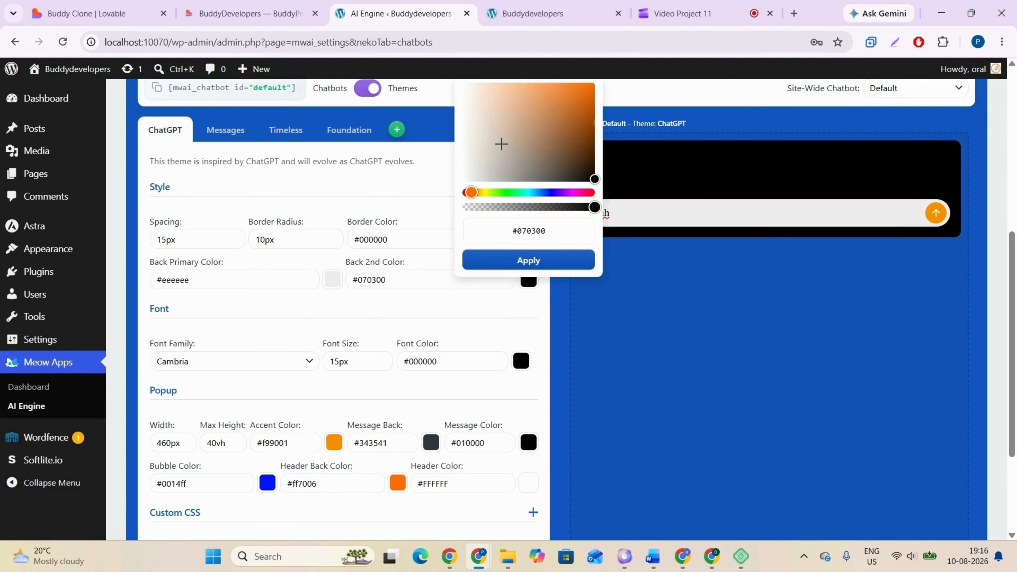
{"action": "left_click_drag", "start_coordinate": [502, 145], "coordinate": [458, 74]}
{"action": "left_click_drag", "start_coordinate": [470, 115], "coordinate": [470, 121]}
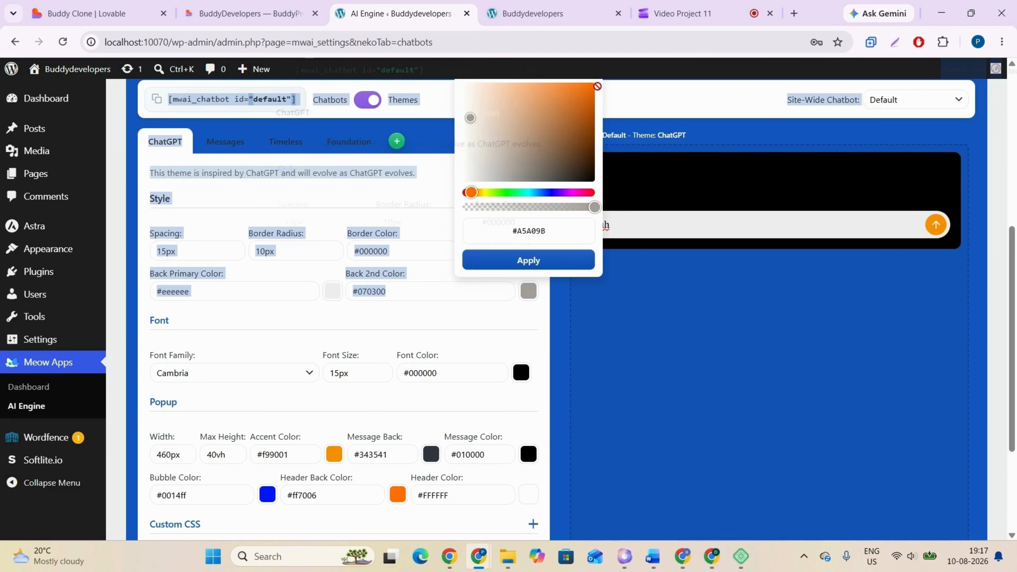
{"action": "left_click", "coordinate": [583, 90]}
{"action": "left_click_drag", "start_coordinate": [583, 91], "coordinate": [592, 92]}
{"action": "left_click", "coordinate": [534, 259]}
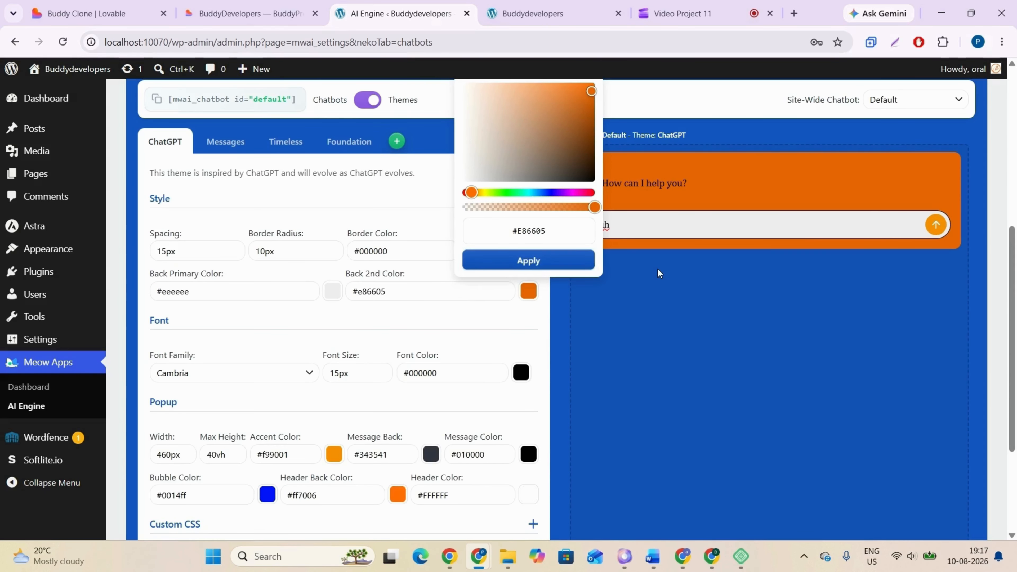
{"action": "left_click", "coordinate": [865, 208]}
Clear the test text from the chatbot preview's message field and look over the remaining theme settings.
{"action": "left_click", "coordinate": [706, 224]}
{"action": "key", "text": "BackSpace"}
{"action": "key", "text": "BackSpace"}
{"action": "key", "text": "BackSpace"}
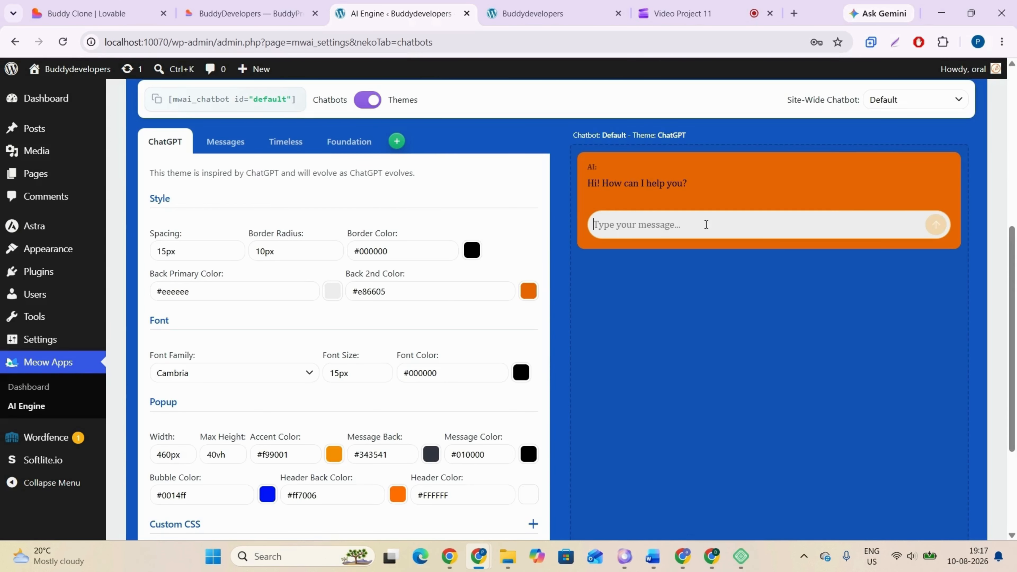
{"action": "scroll", "coordinate": [497, 377], "scroll_direction": "down", "scroll_amount": 4}
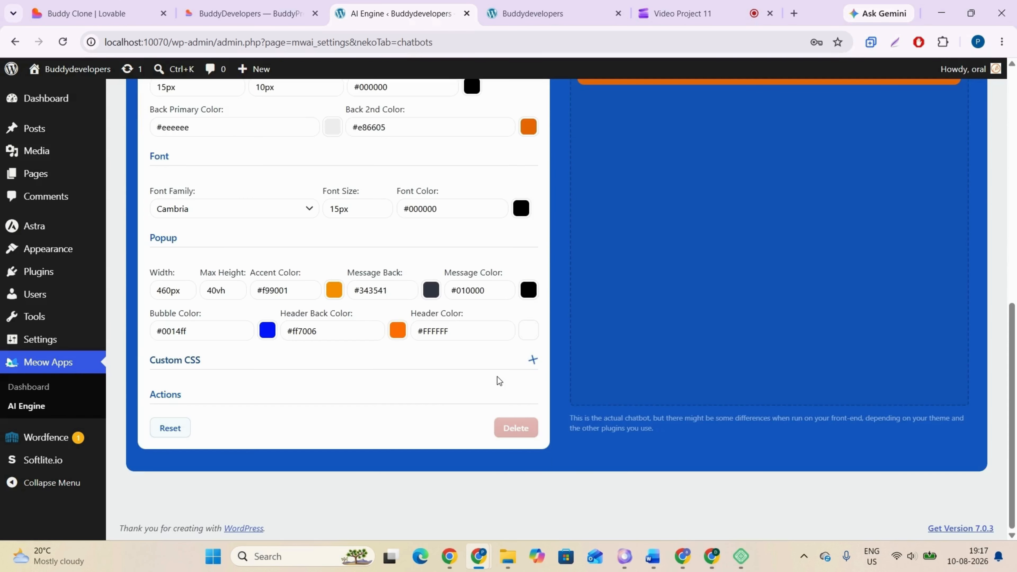
{"action": "scroll", "coordinate": [524, 427], "scroll_direction": "up", "scroll_amount": 8}
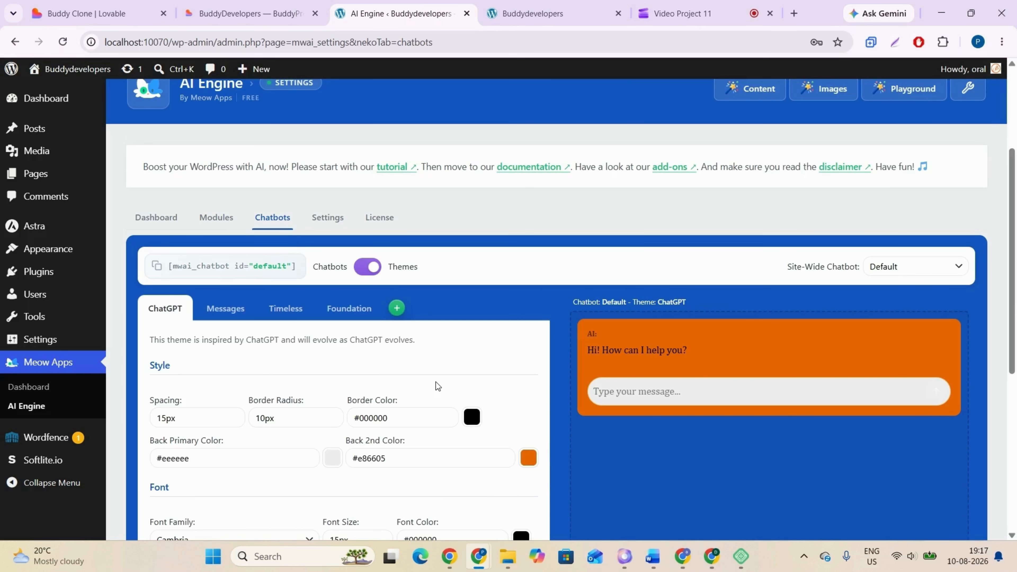
Switch to the BuddyDevelopers website, open its chatbot popup and send the message "hi" to test it.
{"action": "left_click", "coordinate": [593, 7]}
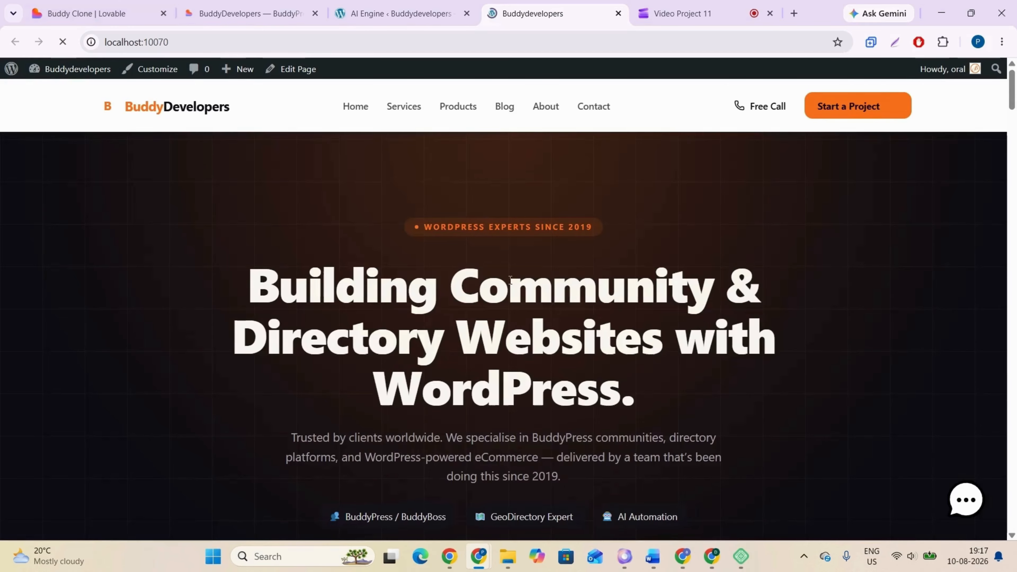
{"action": "scroll", "coordinate": [727, 337], "scroll_direction": "down", "scroll_amount": 10}
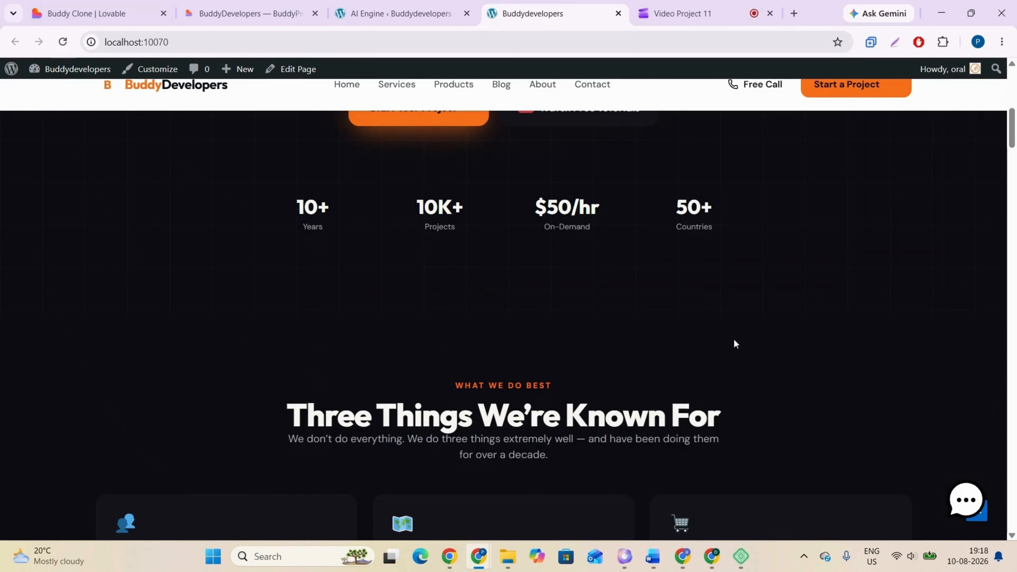
{"action": "scroll", "coordinate": [734, 343], "scroll_direction": "up", "scroll_amount": 4}
{"action": "scroll", "coordinate": [748, 373], "scroll_direction": "down", "scroll_amount": 8}
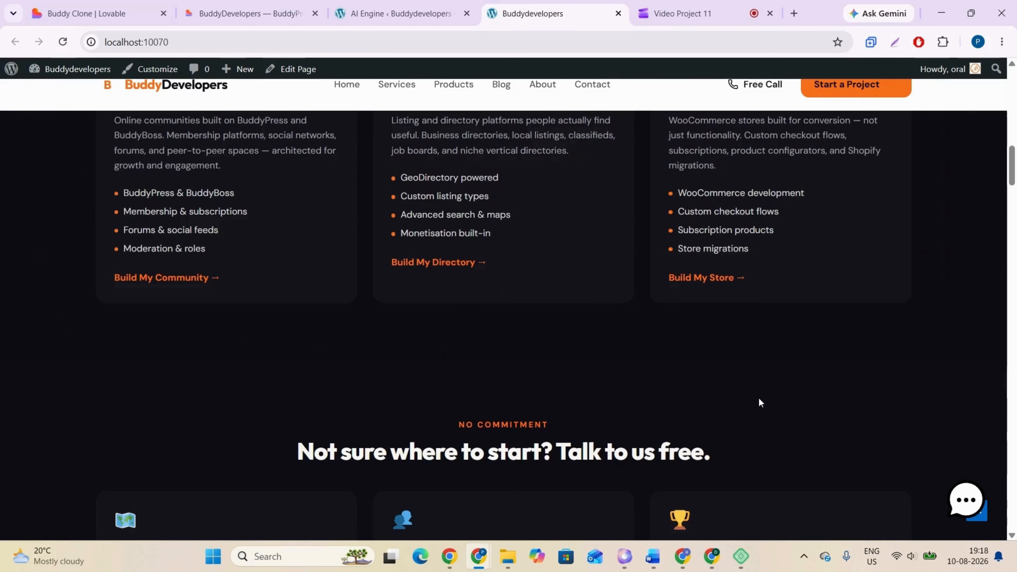
{"action": "left_click", "coordinate": [969, 506]}
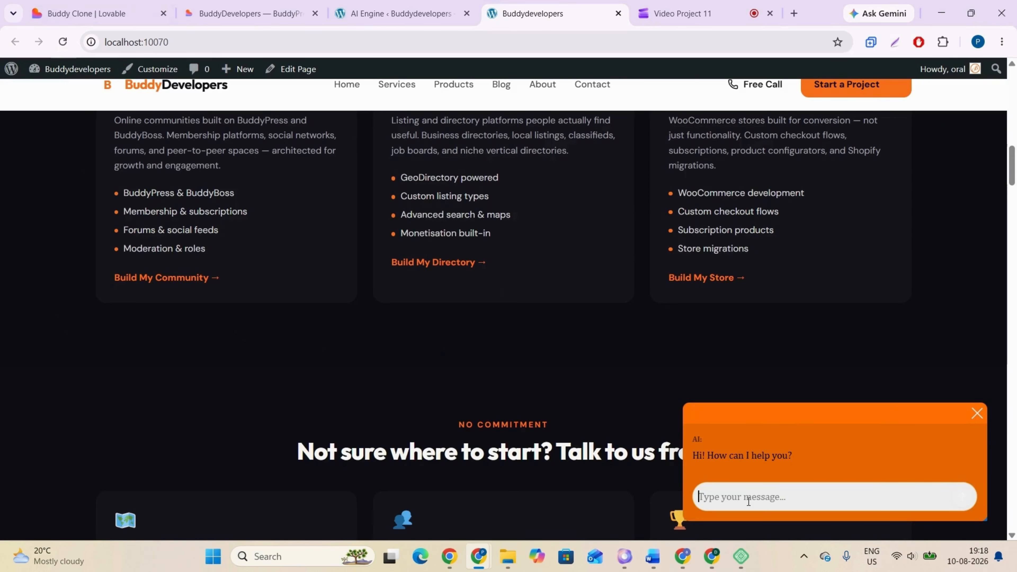
{"action": "type", "text": "hi"}
{"action": "key", "text": "Return"}
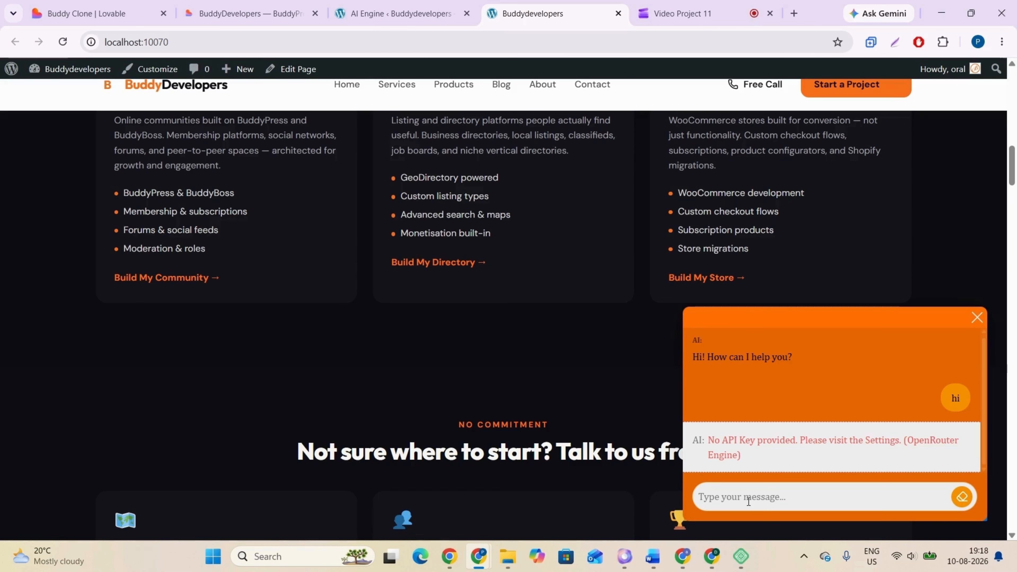
{"action": "left_click", "coordinate": [748, 501]}
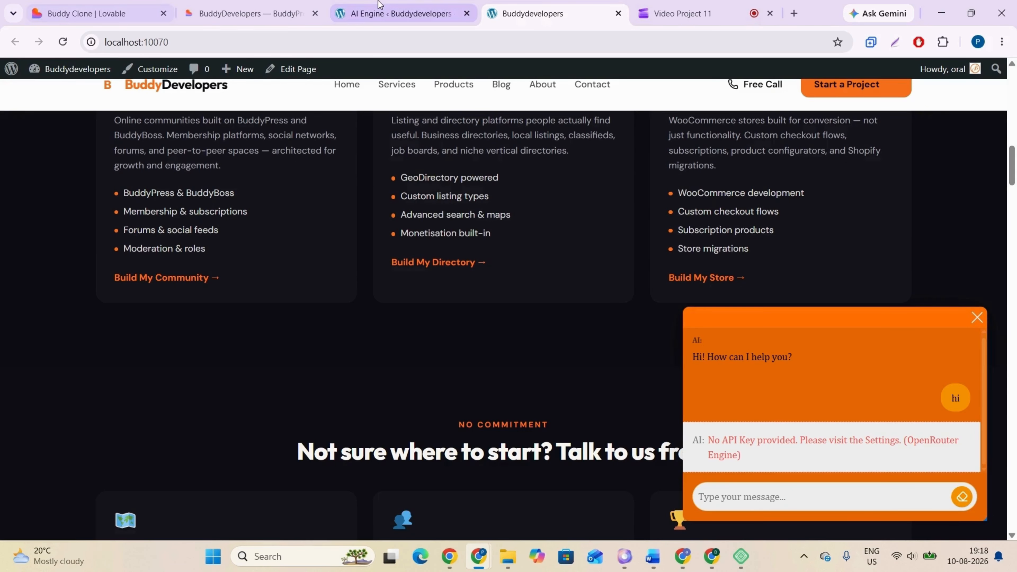
Return to the AI Engine admin page and open the plugin's general settings with the AI environments.
{"action": "left_click", "coordinate": [380, 8]}
{"action": "scroll", "coordinate": [378, 324], "scroll_direction": "down", "scroll_amount": 3}
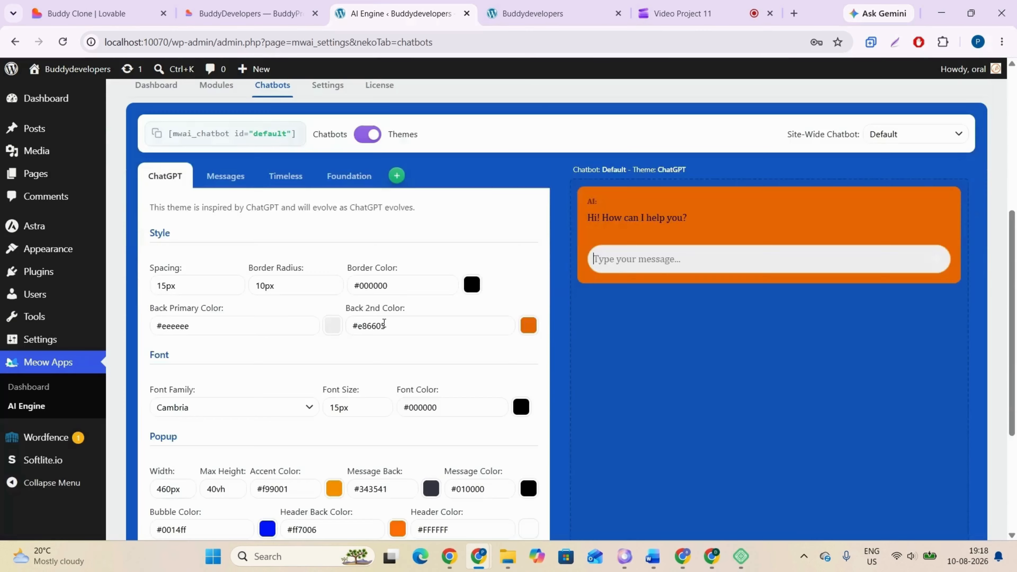
{"action": "scroll", "coordinate": [383, 323], "scroll_direction": "up", "scroll_amount": 8}
{"action": "scroll", "coordinate": [383, 323], "scroll_direction": "down", "scroll_amount": 3}
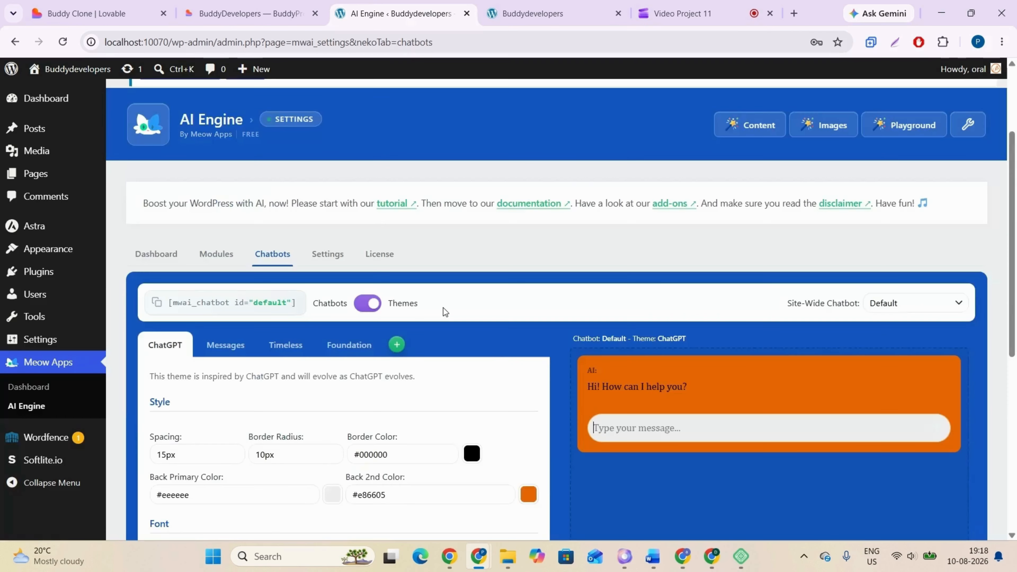
{"action": "scroll", "coordinate": [486, 346], "scroll_direction": "down", "scroll_amount": 2}
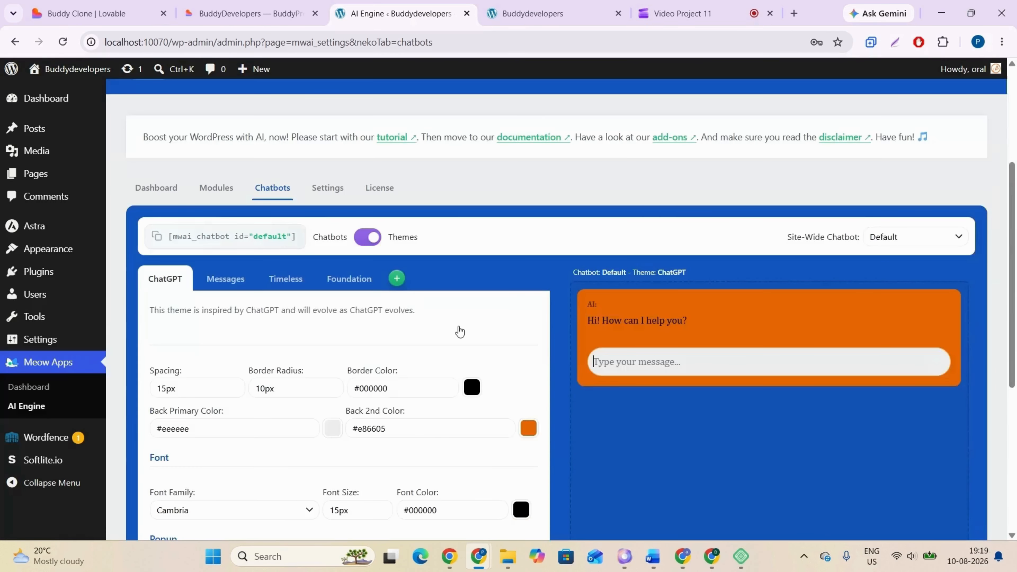
{"action": "left_click", "coordinate": [328, 195]}
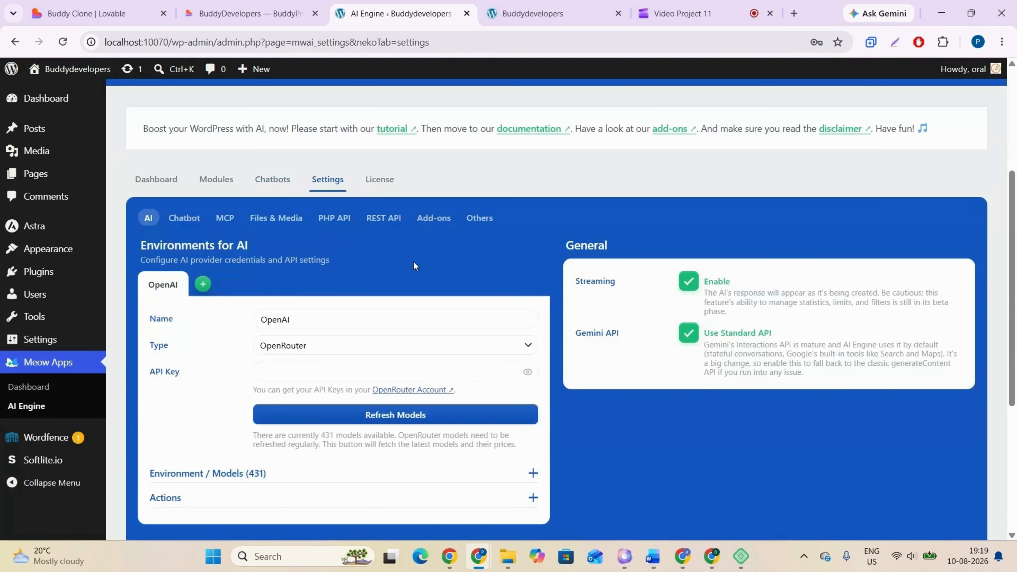
Review the OpenAI environment's fields and the available provider types, and choose OpenRouter as its type.
{"action": "scroll", "coordinate": [413, 261], "scroll_direction": "down", "scroll_amount": 2}
{"action": "left_click_drag", "start_coordinate": [130, 183], "coordinate": [244, 182]}
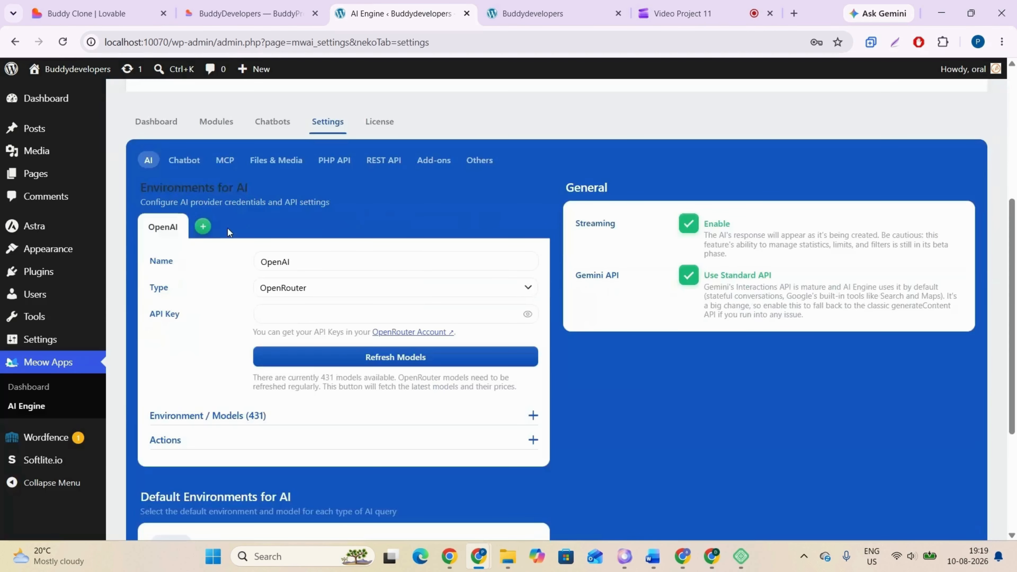
{"action": "left_click", "coordinate": [201, 280]}
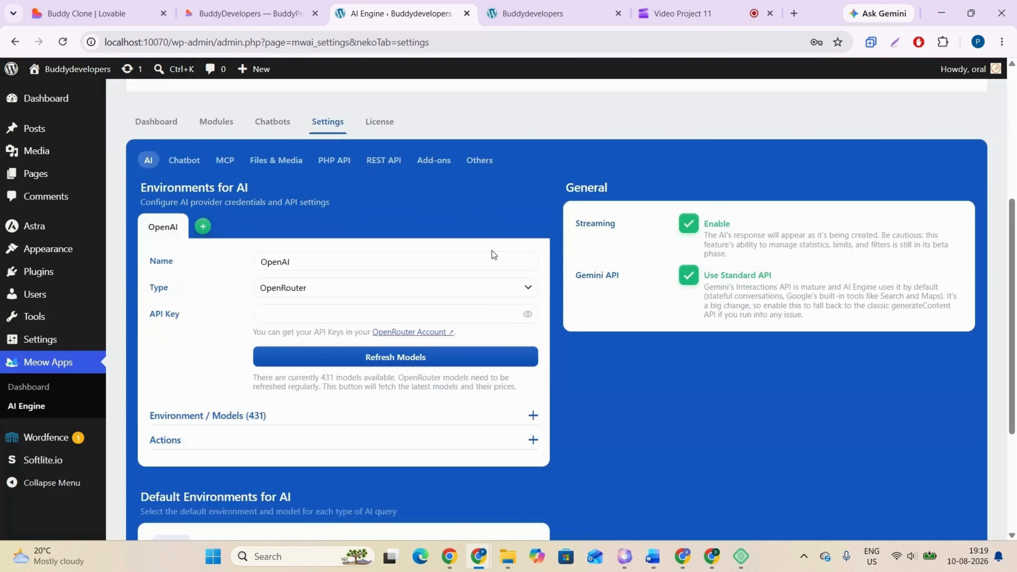
{"action": "left_click", "coordinate": [316, 258]}
{"action": "left_click", "coordinate": [235, 294]}
{"action": "left_click", "coordinate": [334, 297]}
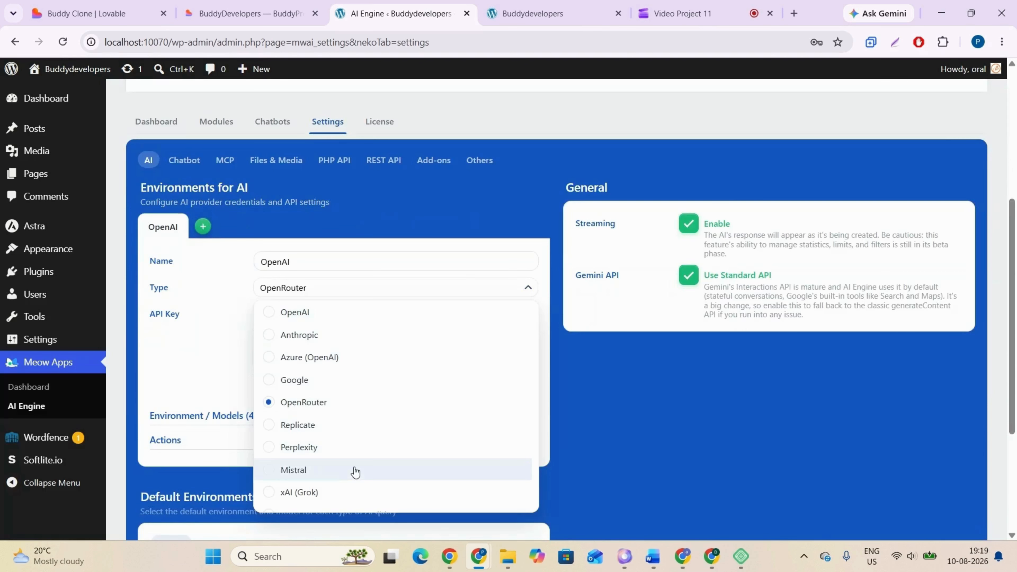
{"action": "scroll", "coordinate": [382, 453], "scroll_direction": "down", "scroll_amount": 1}
{"action": "scroll", "coordinate": [382, 453], "scroll_direction": "up", "scroll_amount": 1}
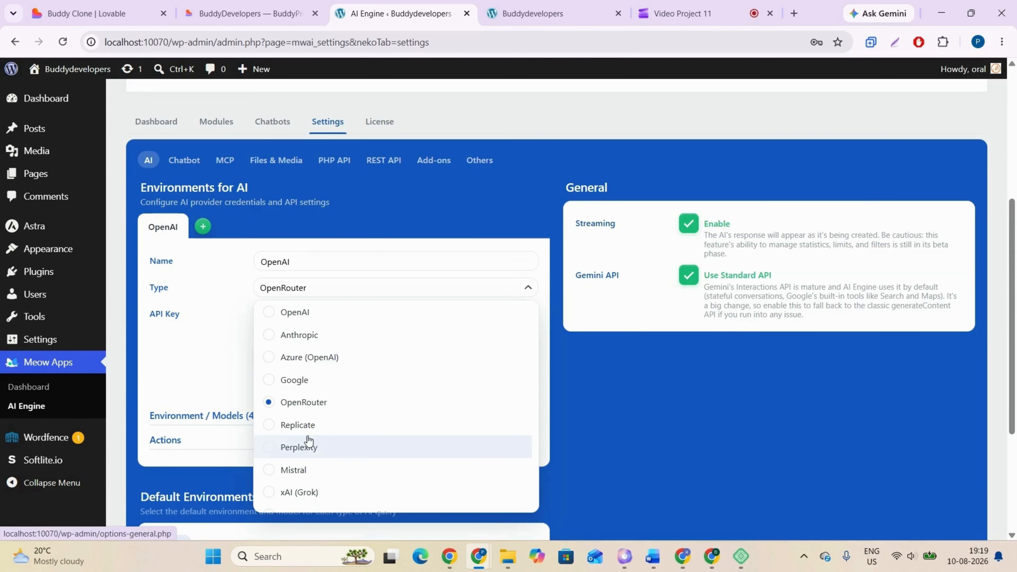
{"action": "left_click", "coordinate": [334, 403]}
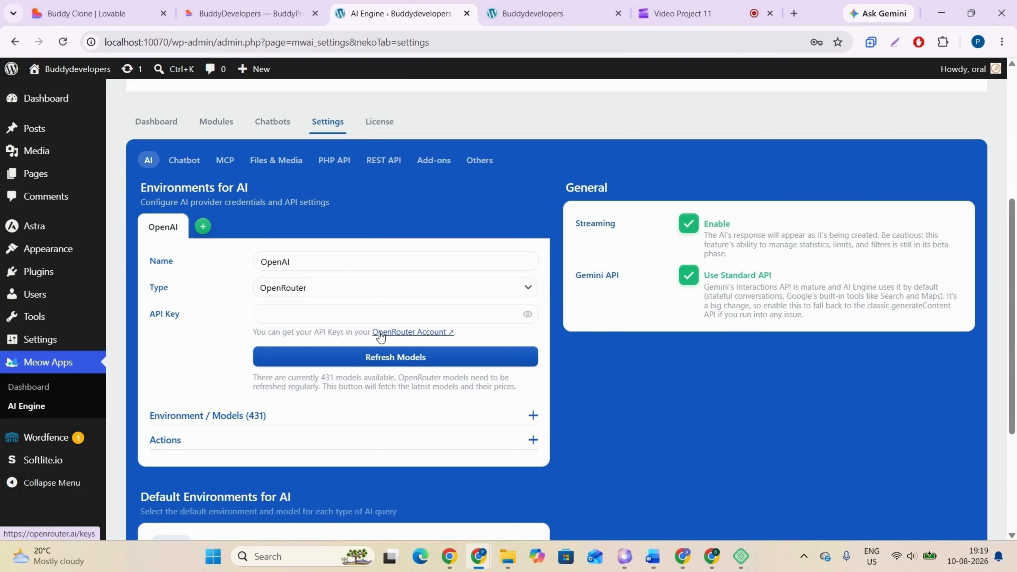
Go to the OpenRouter account's API keys page, search for "gpt 4" and open the GPT-4.1 model page.
{"action": "left_click", "coordinate": [431, 332]}
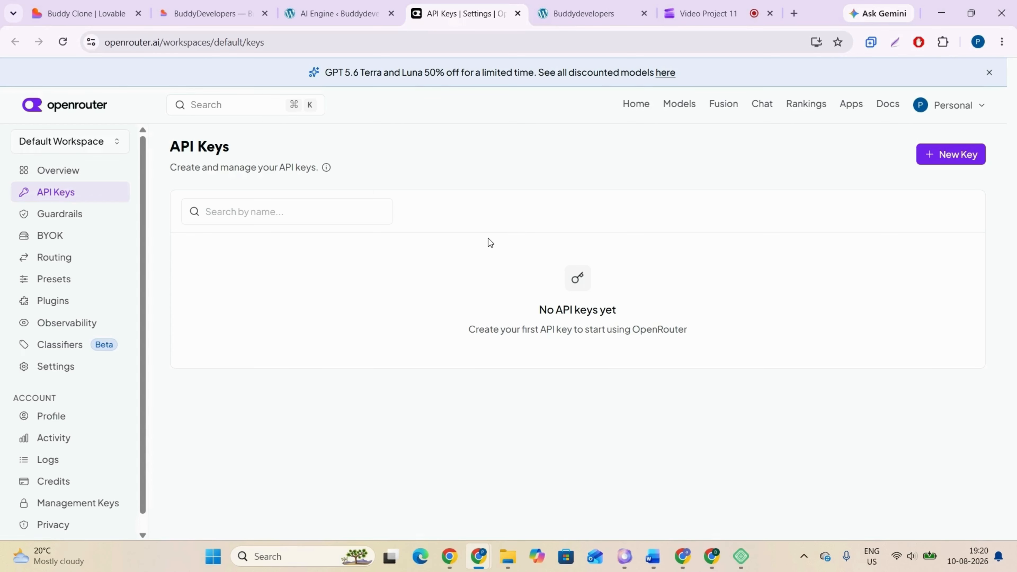
{"action": "left_click", "coordinate": [252, 107]}
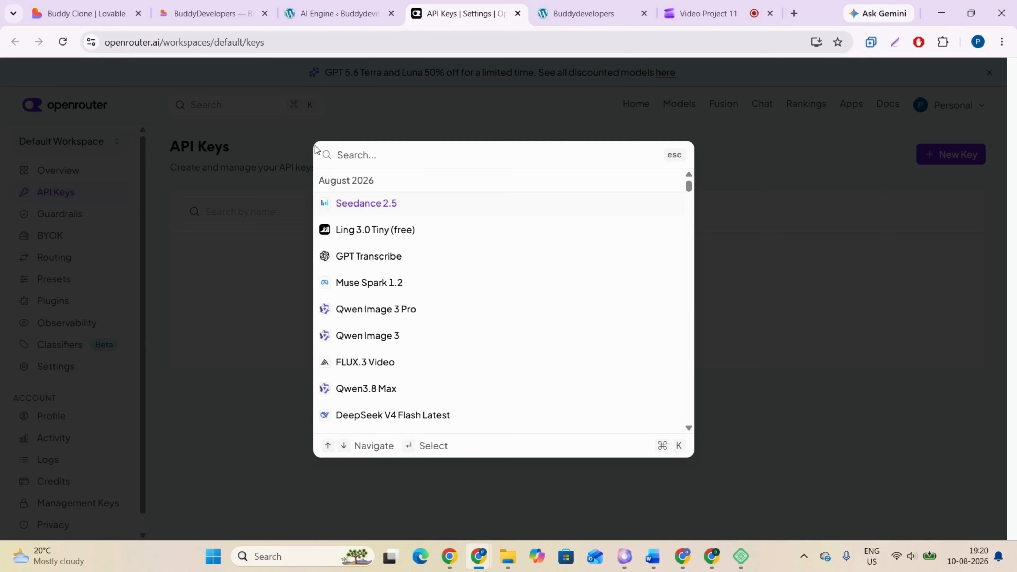
{"action": "type", "text": "gpt"}
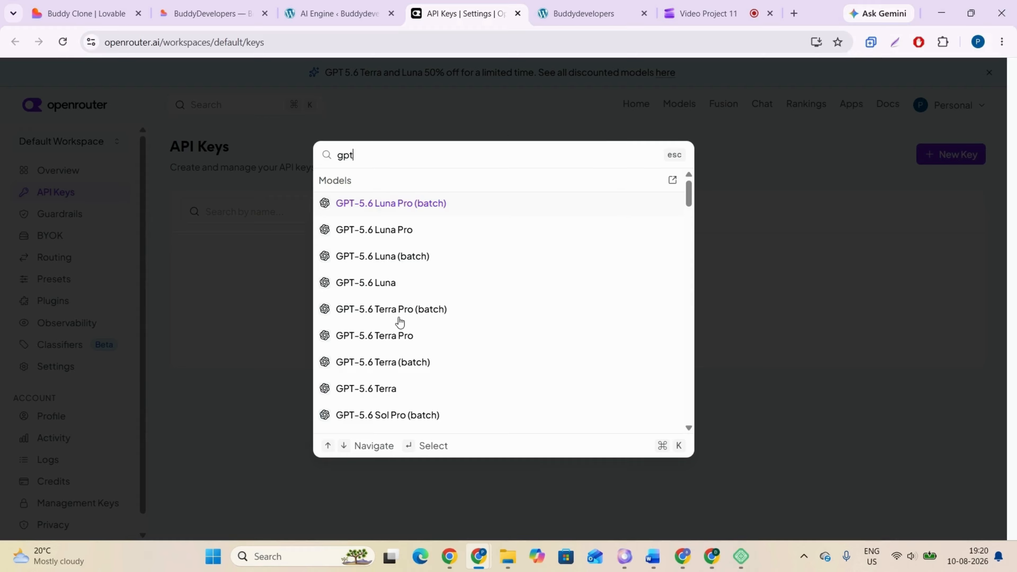
{"action": "type", "text": " 4"}
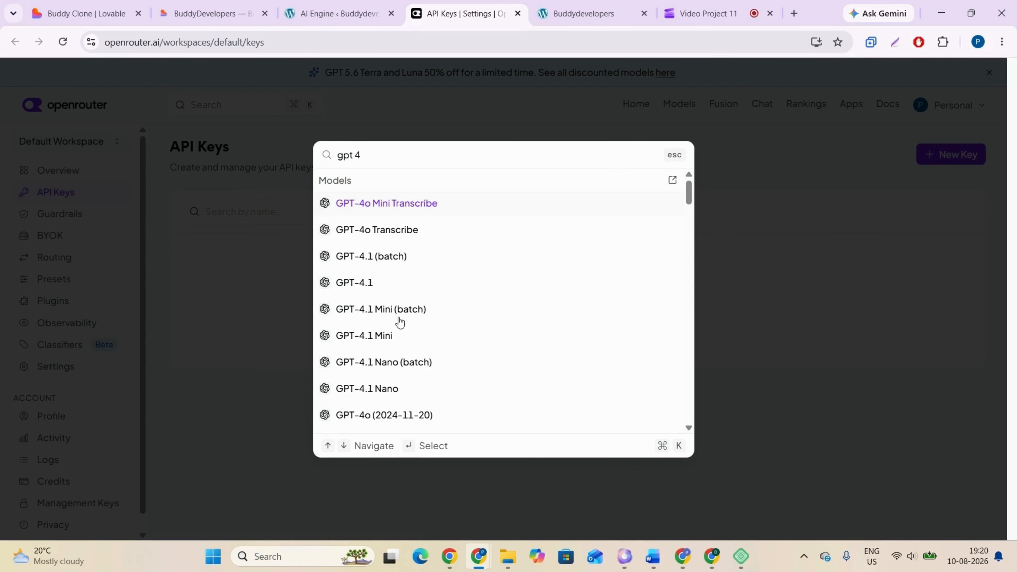
{"action": "key", "text": "Escape"}
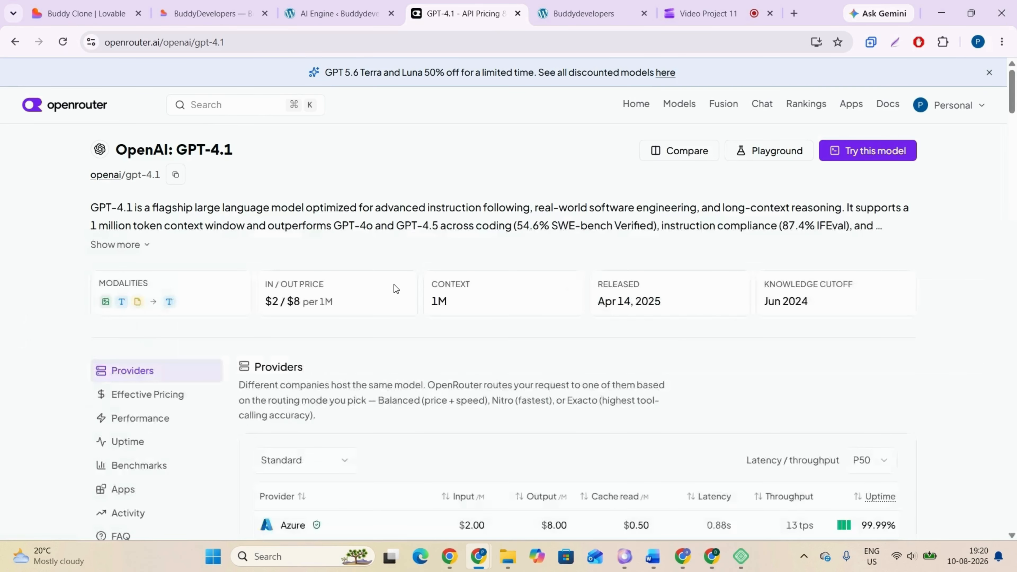
Examine the GPT-4.1 model's providers and pricing, and read its quick start instructions for using the API.
{"action": "scroll", "coordinate": [401, 292], "scroll_direction": "down", "scroll_amount": 5}
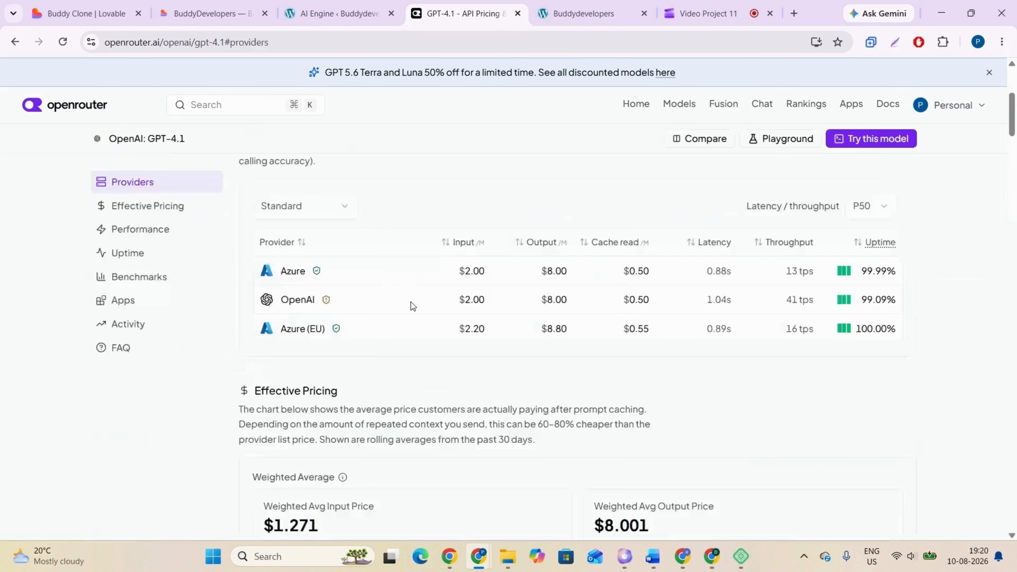
{"action": "scroll", "coordinate": [412, 306], "scroll_direction": "down", "scroll_amount": 3}
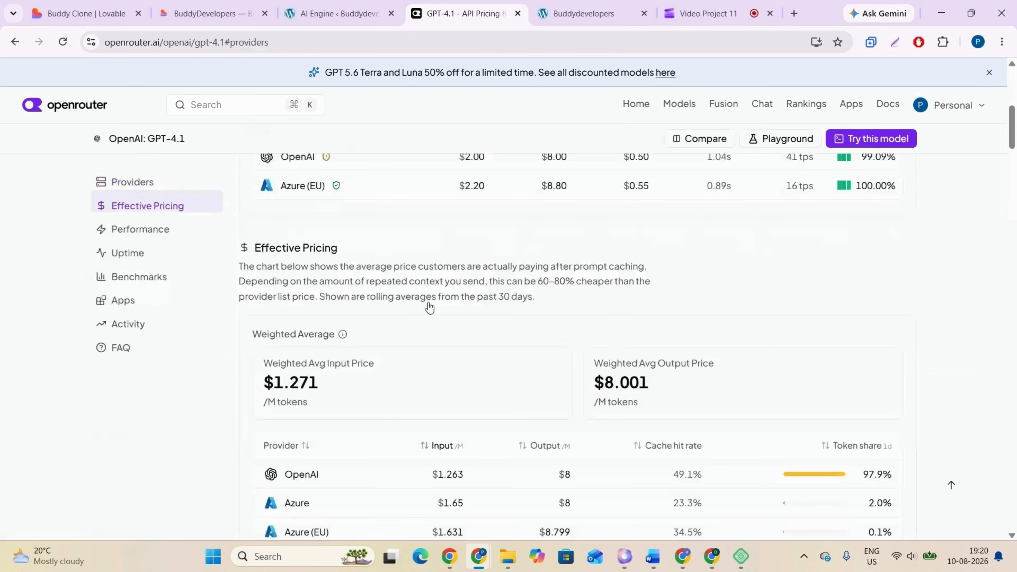
{"action": "scroll", "coordinate": [431, 305], "scroll_direction": "up", "scroll_amount": 8}
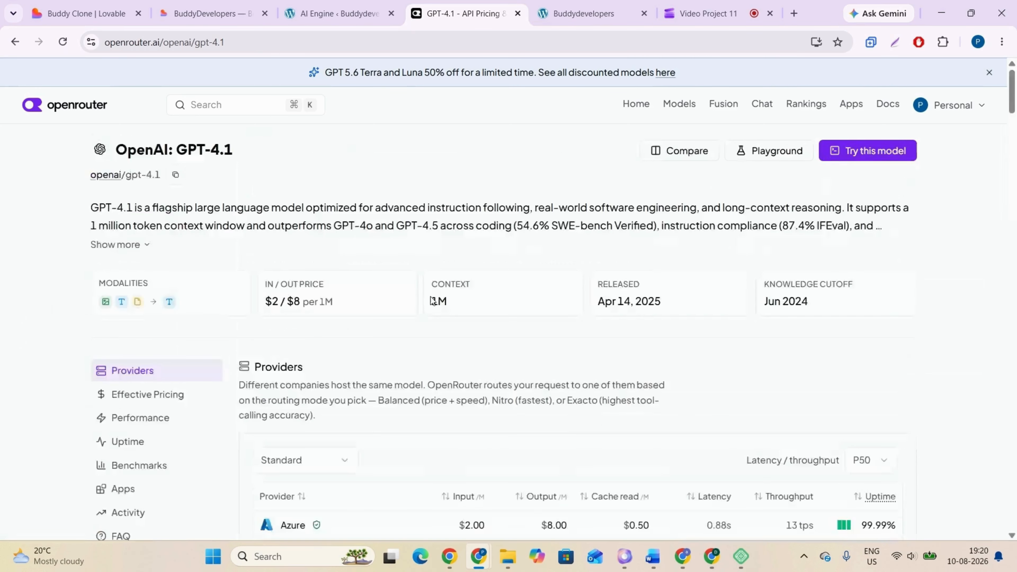
{"action": "left_click", "coordinate": [885, 156]}
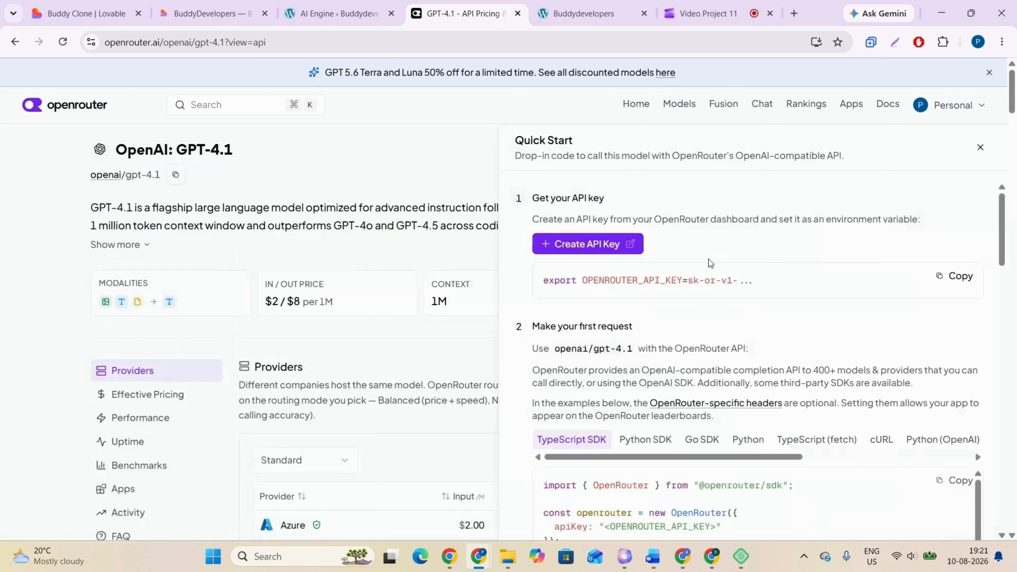
{"action": "scroll", "coordinate": [709, 260], "scroll_direction": "down", "scroll_amount": 5}
{"action": "scroll", "coordinate": [709, 260], "scroll_direction": "up", "scroll_amount": 3}
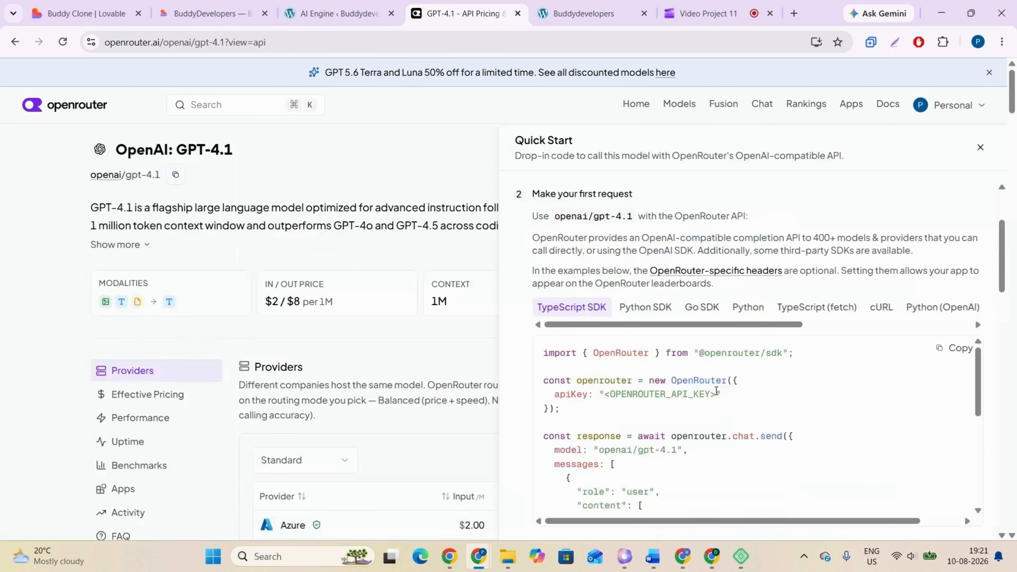
{"action": "scroll", "coordinate": [716, 391], "scroll_direction": "up", "scroll_amount": 3}
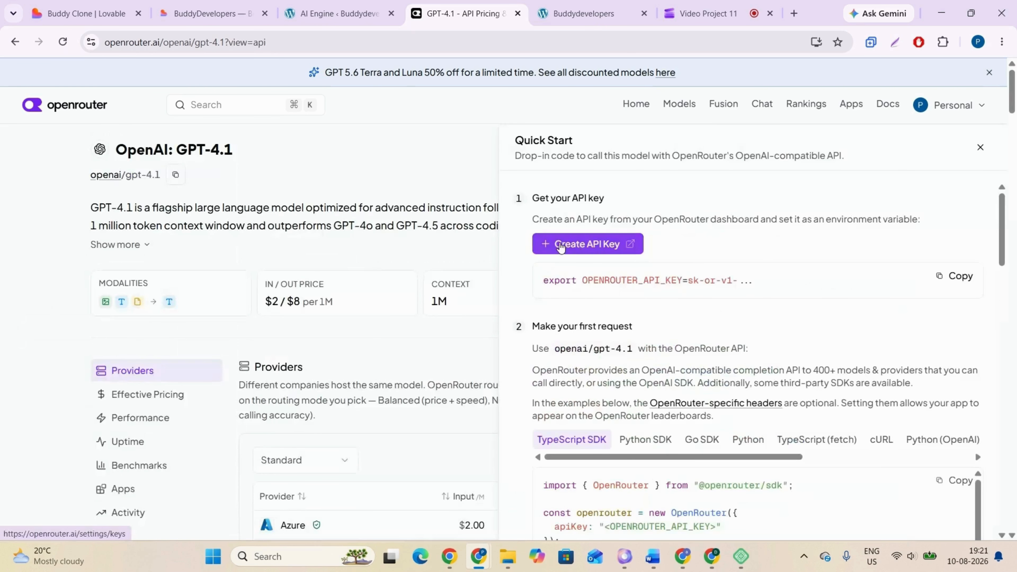
Create a new OpenRouter API key named Buddy with no expiration and no credit limit.
{"action": "left_click", "coordinate": [592, 244]}
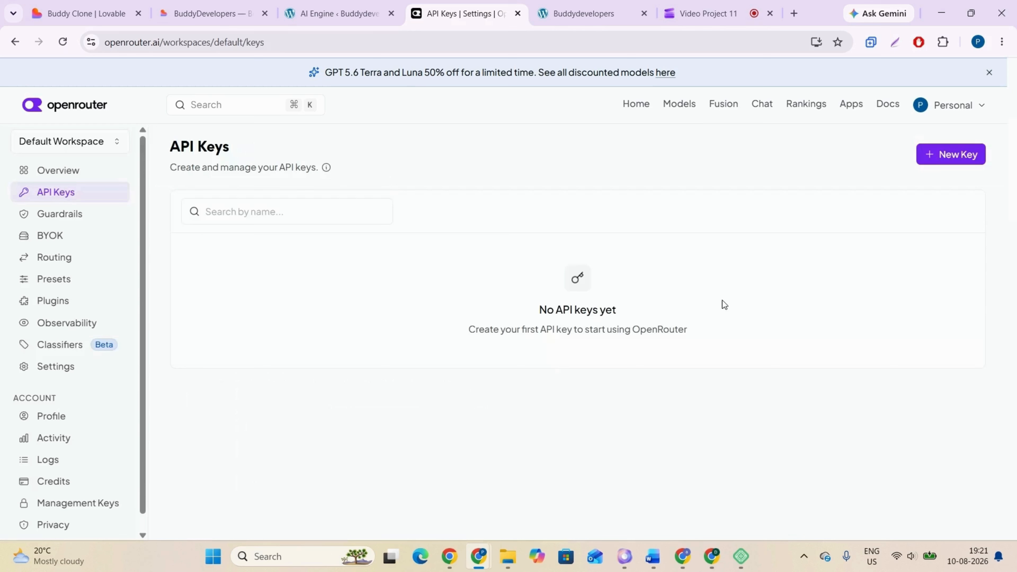
{"action": "left_click", "coordinate": [948, 154]}
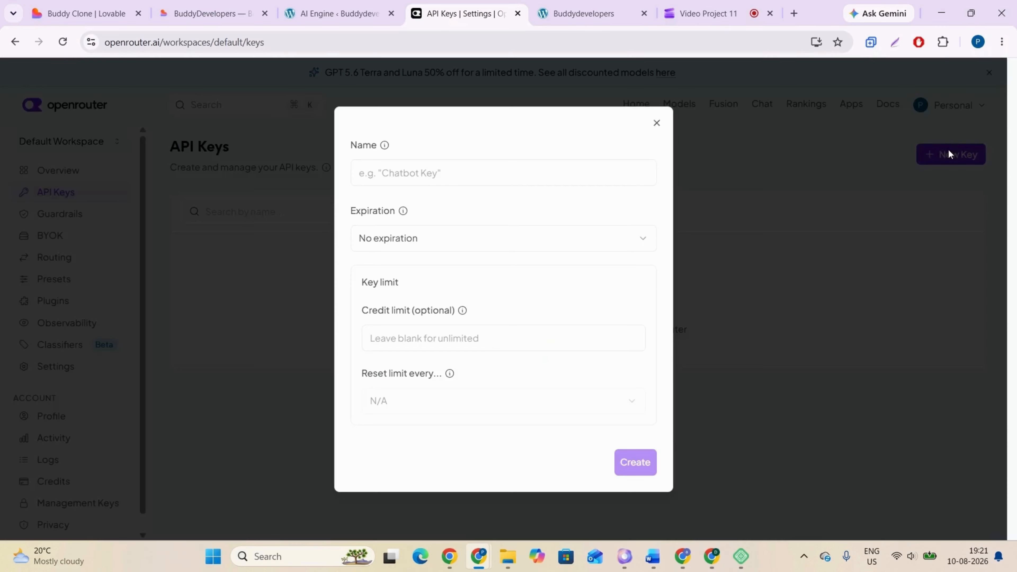
{"action": "left_click", "coordinate": [476, 176]}
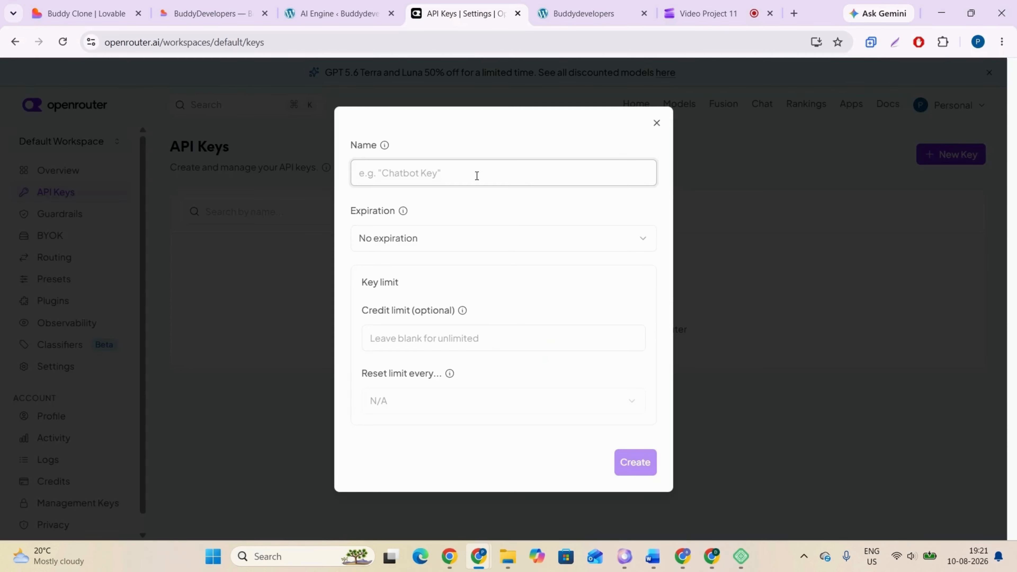
{"action": "left_click", "coordinate": [466, 239]}
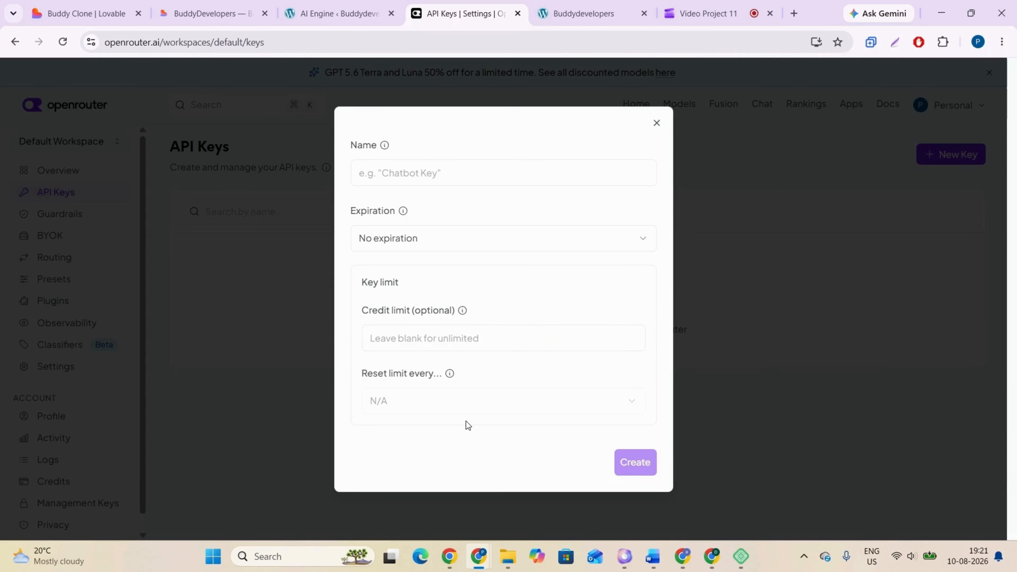
{"action": "left_click", "coordinate": [417, 171]}
{"action": "type", "text": "Budd"}
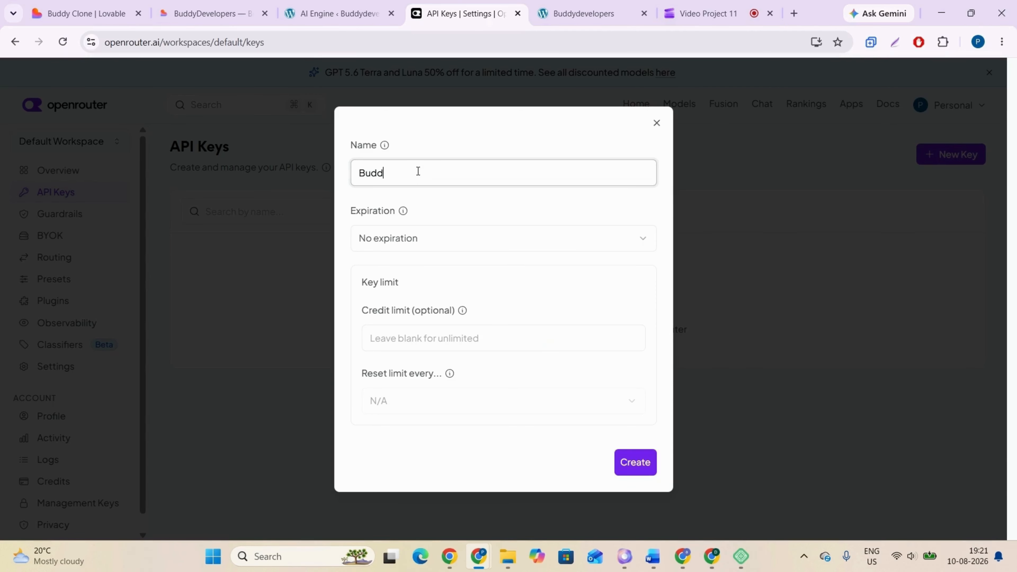
{"action": "type", "text": "y"}
{"action": "left_click", "coordinate": [631, 471]}
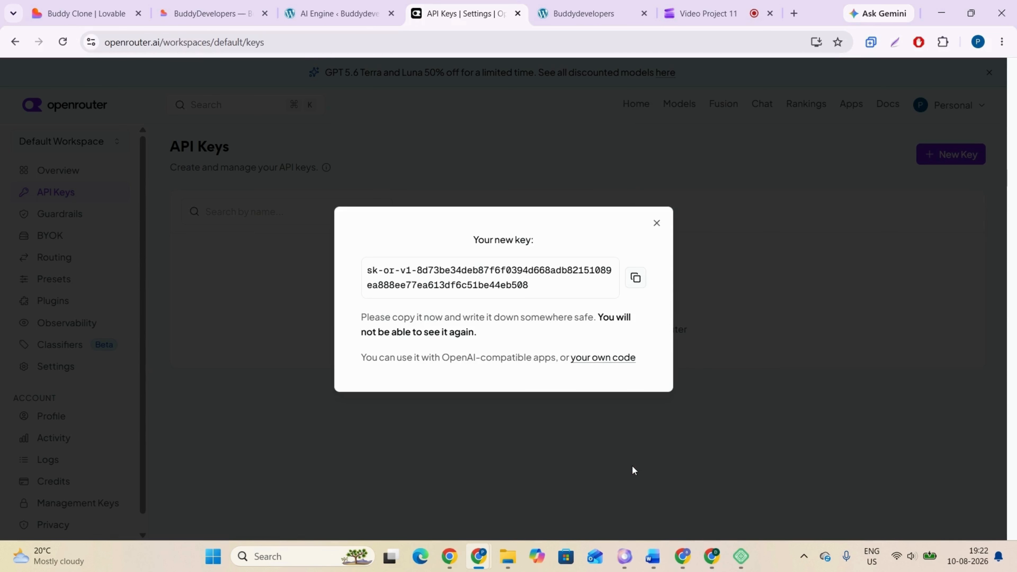
Copy the new OpenRouter API key and paste it as the API key of the OpenAI environment in AI Engine.
{"action": "left_click", "coordinate": [640, 282]}
{"action": "left_click", "coordinate": [340, 14]}
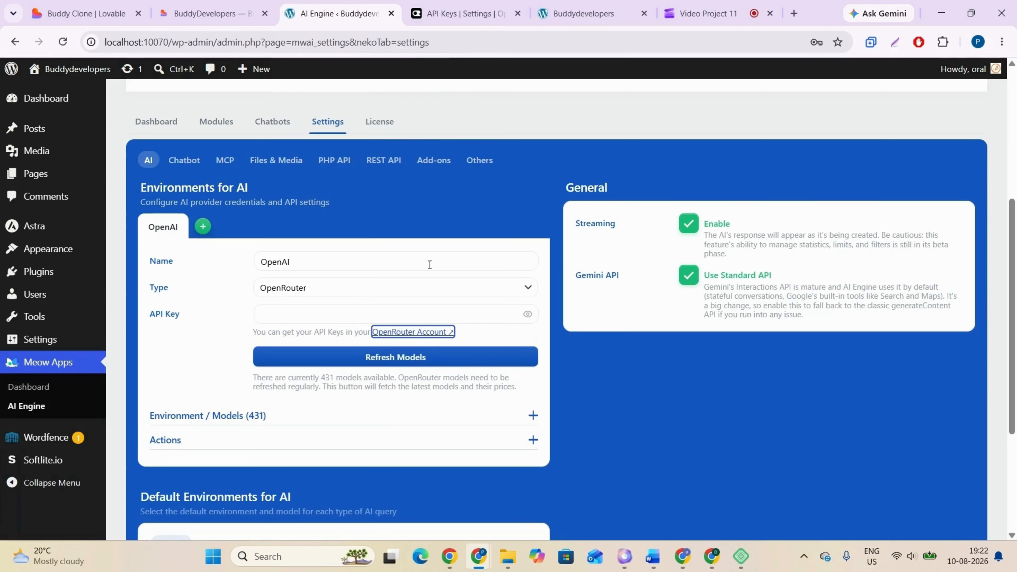
{"action": "left_click", "coordinate": [340, 312]}
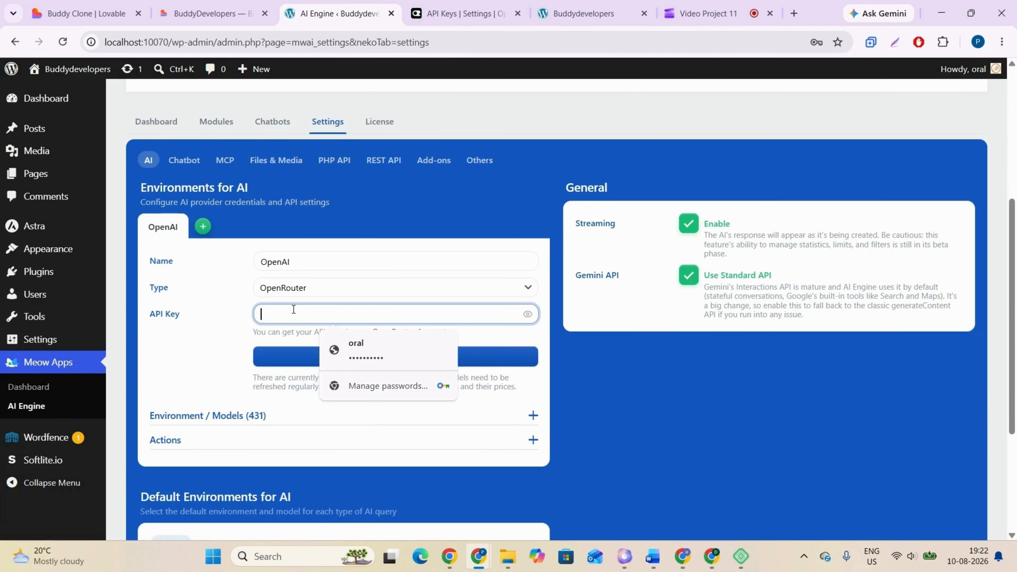
{"action": "key", "text": "Escape"}
{"action": "key", "text": "ctrl+v"}
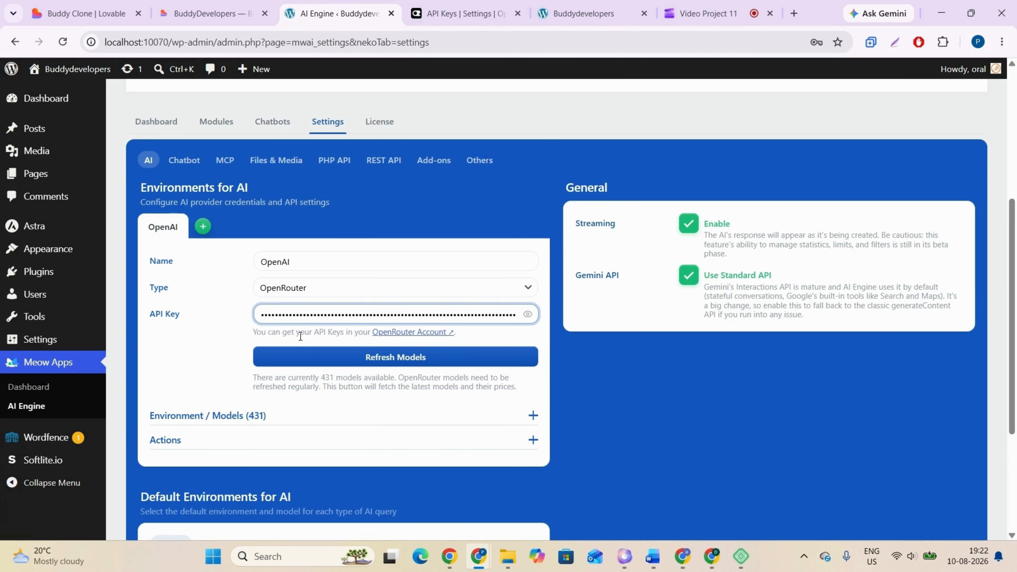
Examine the environment and model choices under the default environments for AI queries.
{"action": "scroll", "coordinate": [414, 344], "scroll_direction": "down", "scroll_amount": 3}
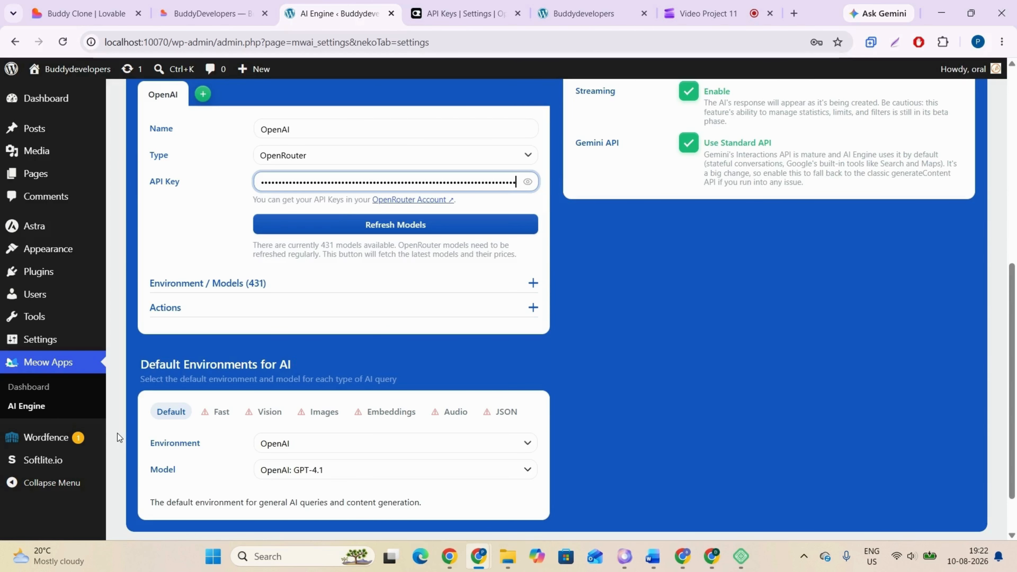
{"action": "left_click_drag", "start_coordinate": [117, 433], "coordinate": [216, 442]}
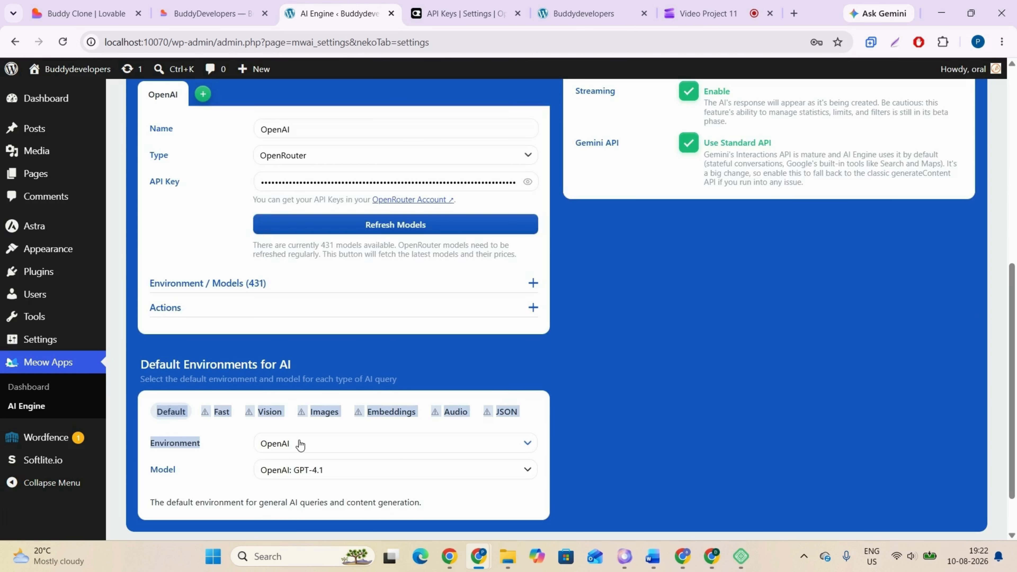
{"action": "left_click", "coordinate": [300, 444]}
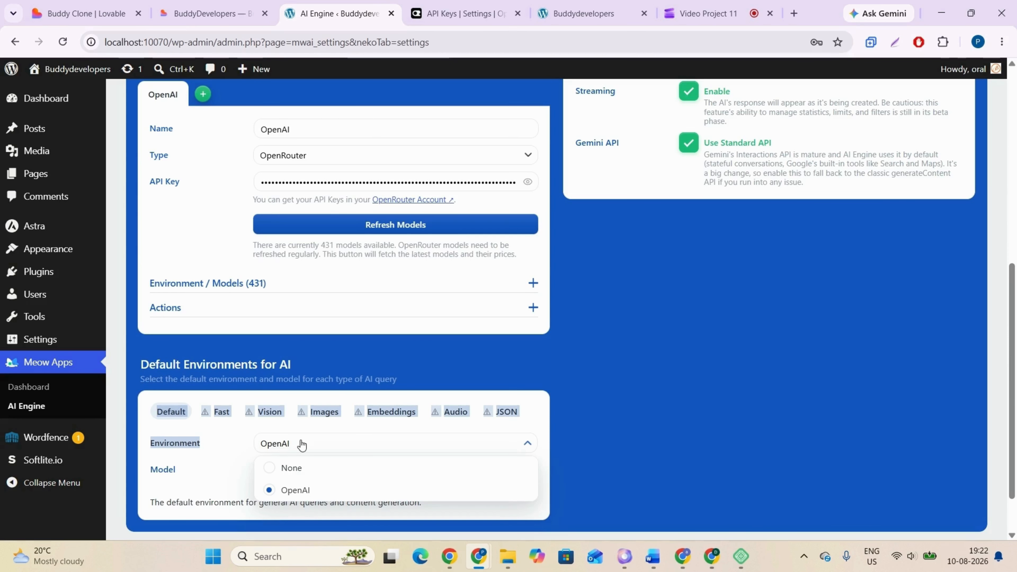
{"action": "left_click", "coordinate": [302, 444]}
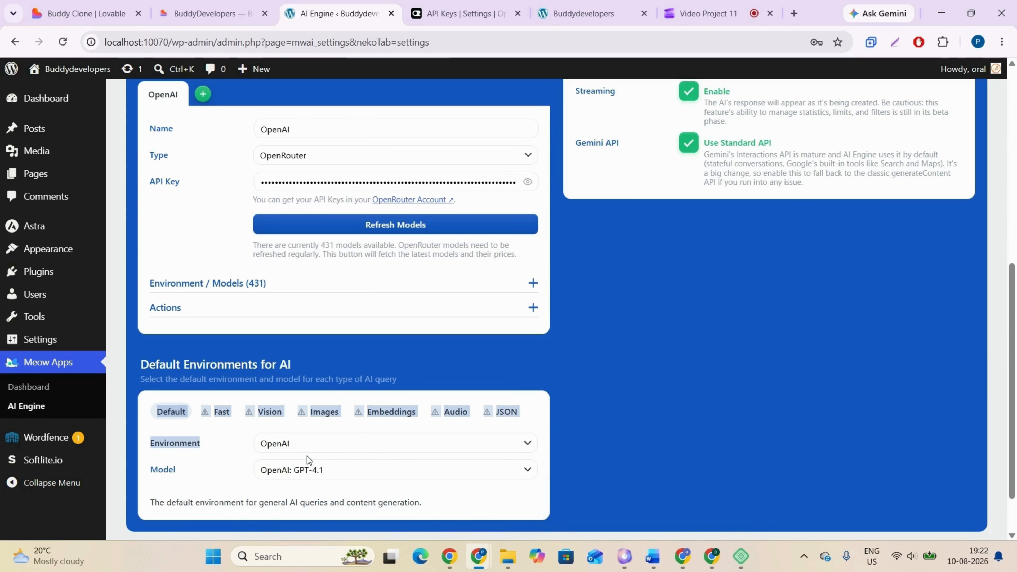
{"action": "left_click", "coordinate": [336, 473]}
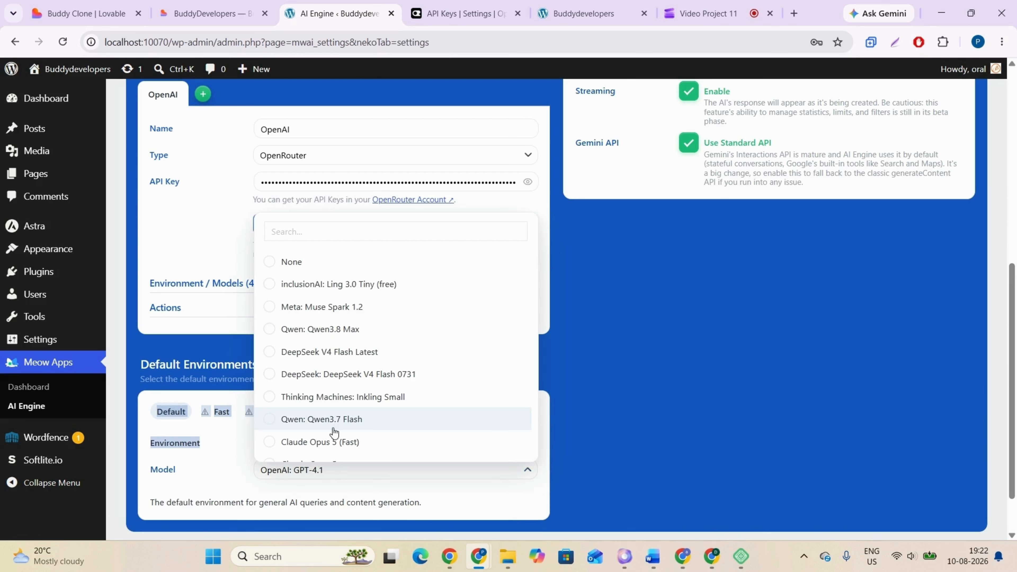
{"action": "left_click", "coordinate": [328, 472]}
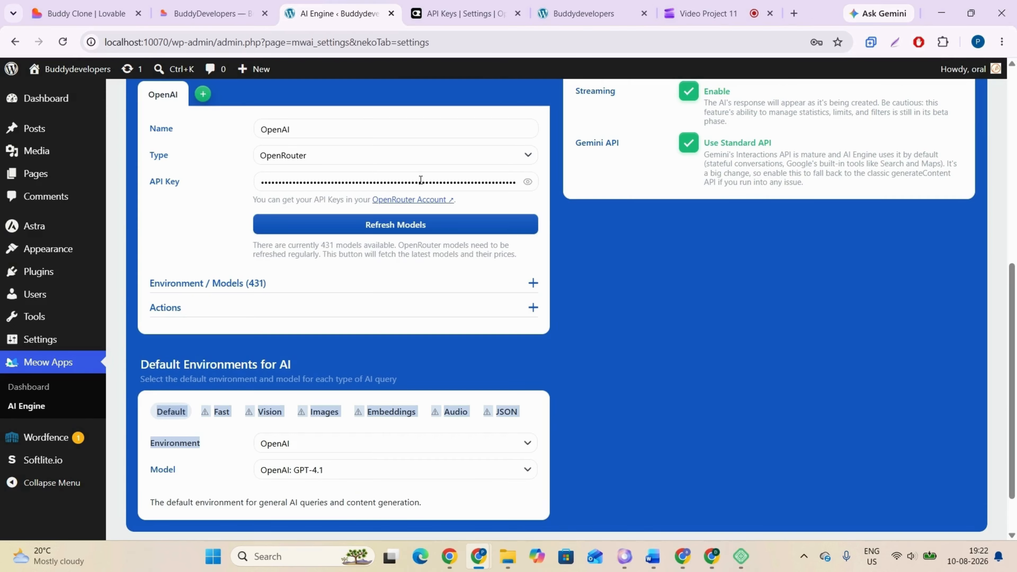
{"action": "left_click", "coordinate": [344, 474]}
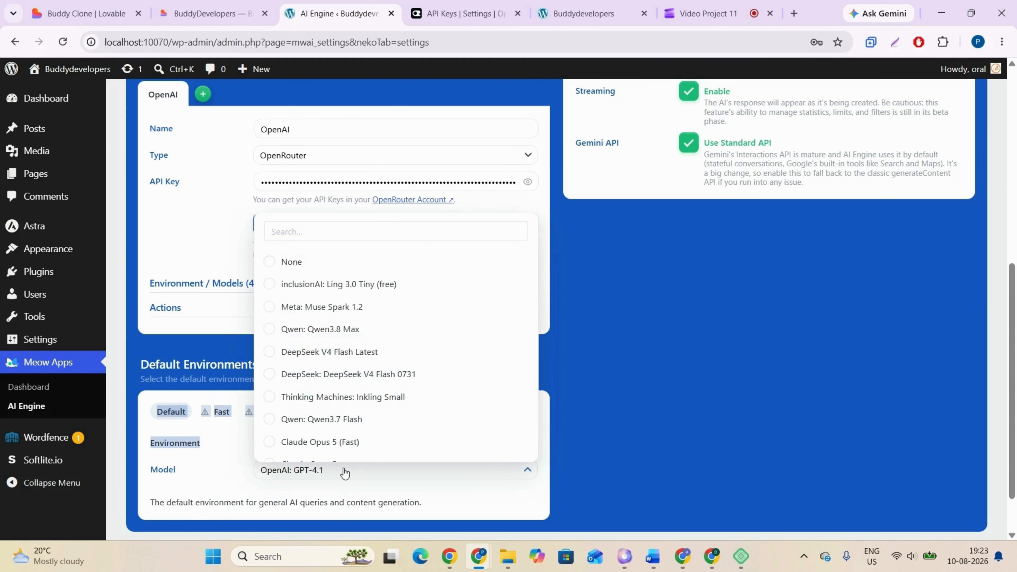
{"action": "left_click", "coordinate": [344, 474]}
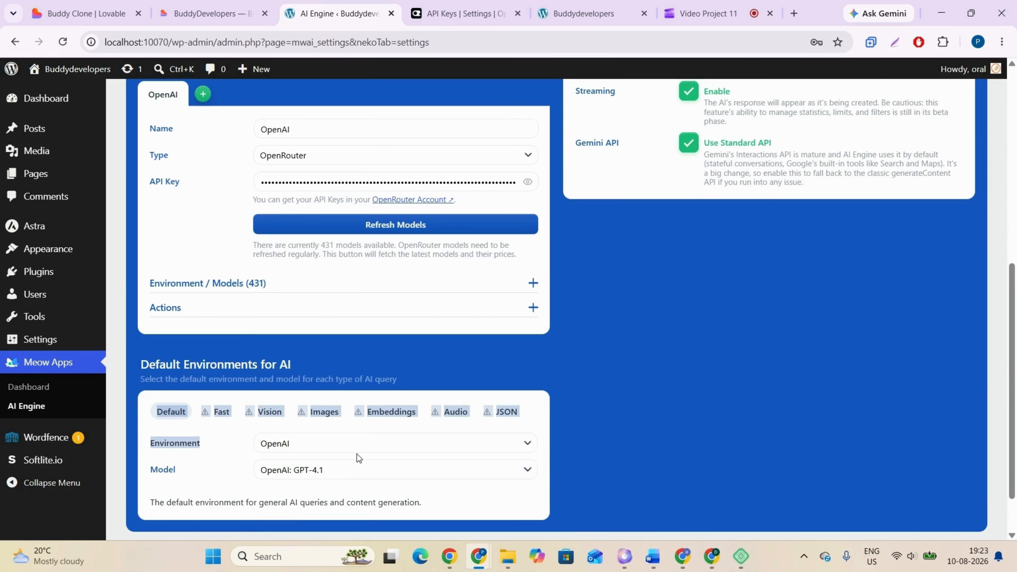
Refresh the list of OpenRouter models for the OpenAI environment.
{"action": "scroll", "coordinate": [357, 454], "scroll_direction": "up", "scroll_amount": 1}
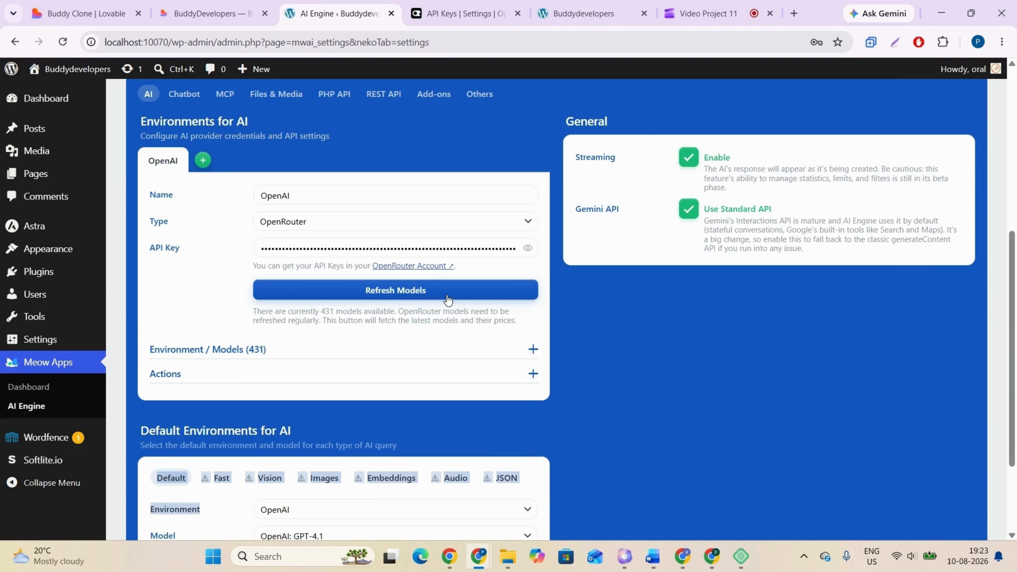
{"action": "left_click", "coordinate": [390, 292]}
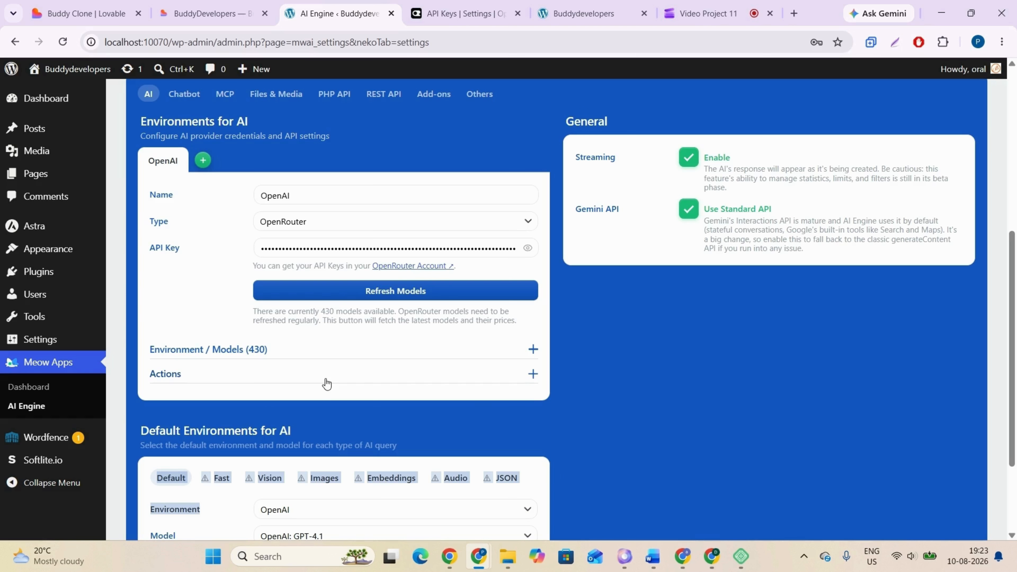
Switch to the BuddyDevelopers website, reload it and send the chatbot the message "hello" to test the connection.
{"action": "left_click", "coordinate": [575, 5]}
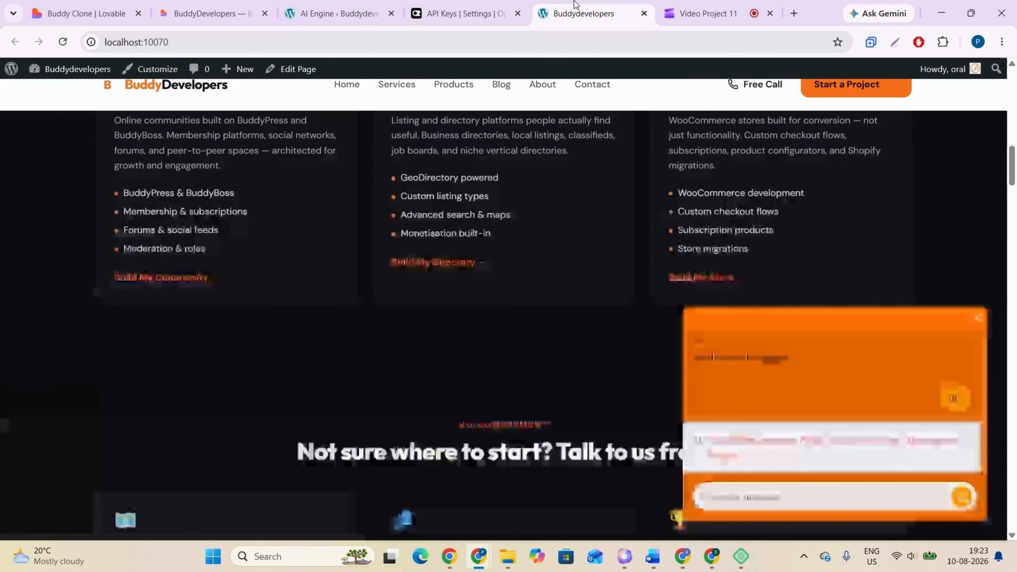
{"action": "left_click", "coordinate": [977, 318]}
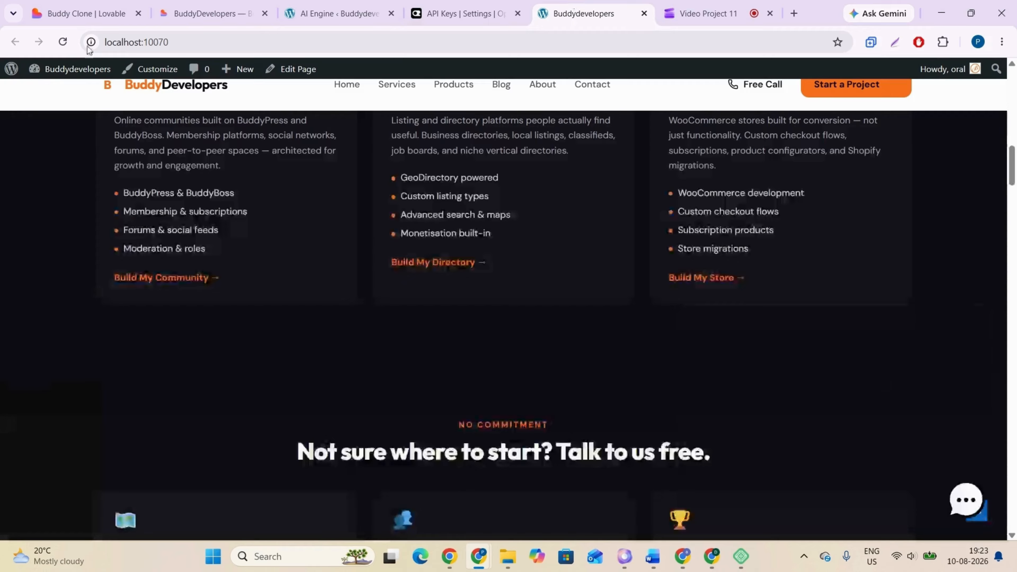
{"action": "left_click", "coordinate": [66, 44]}
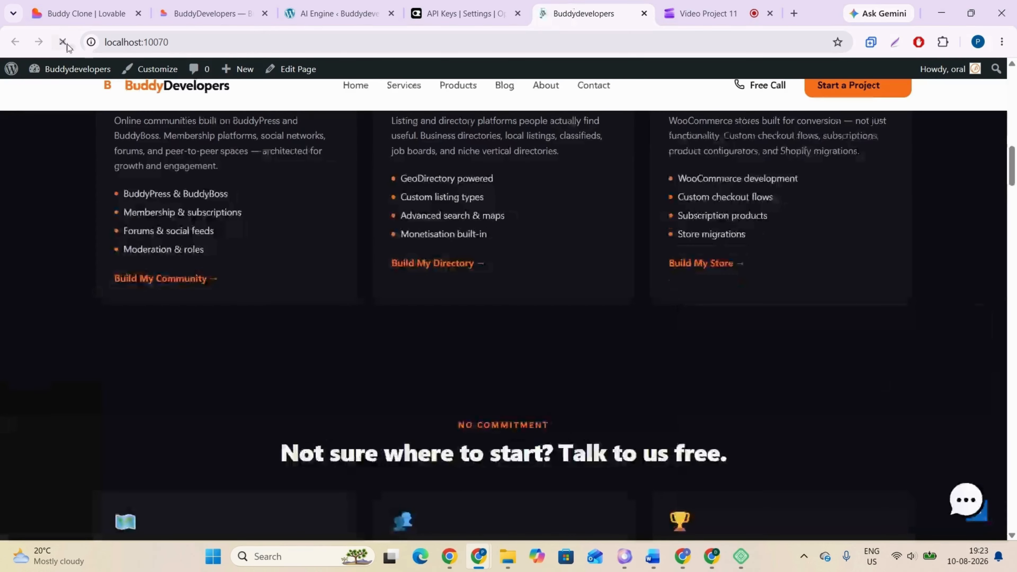
{"action": "left_click", "coordinate": [966, 500]}
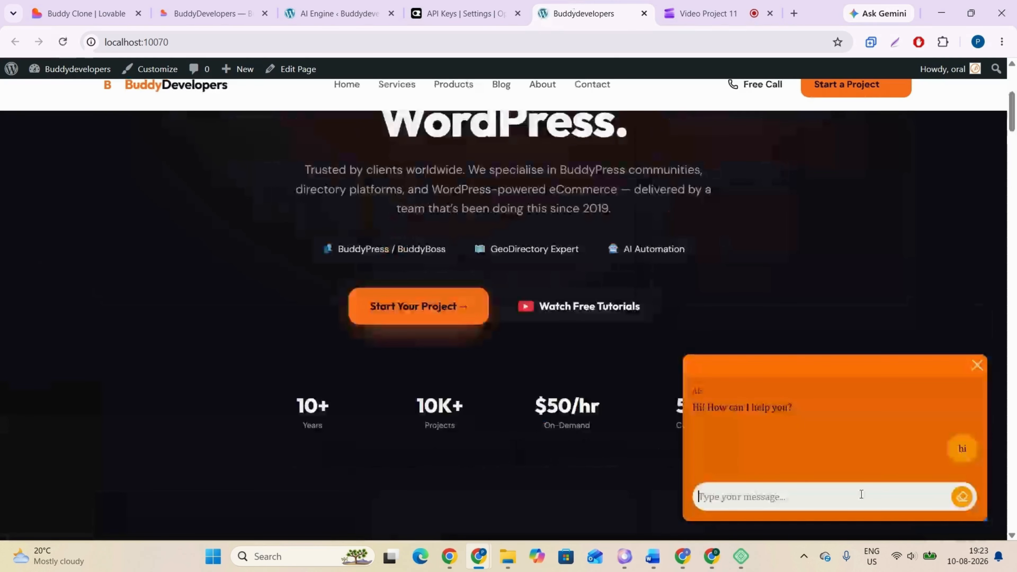
{"action": "type", "text": "hello"}
{"action": "key", "text": "Return"}
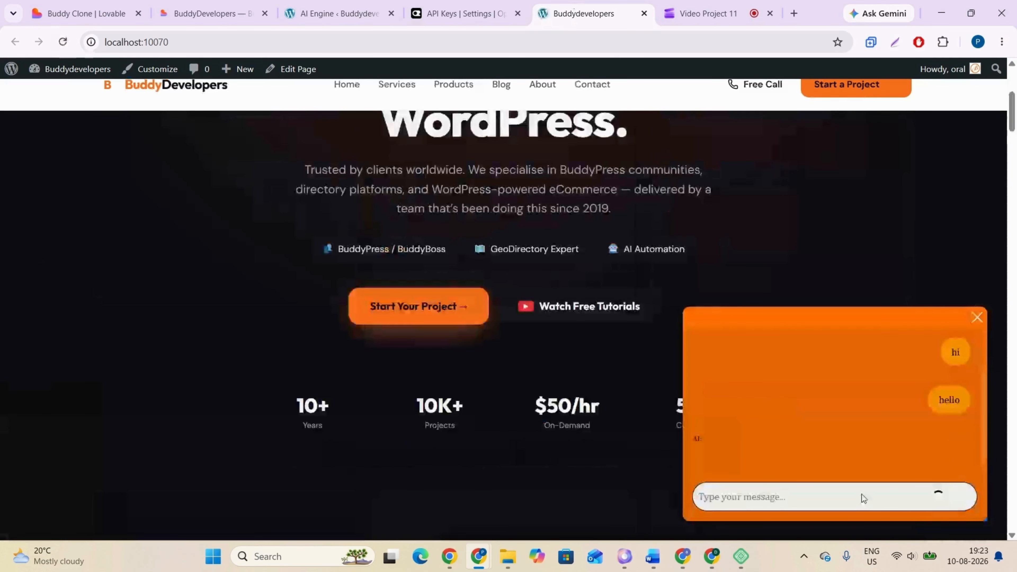